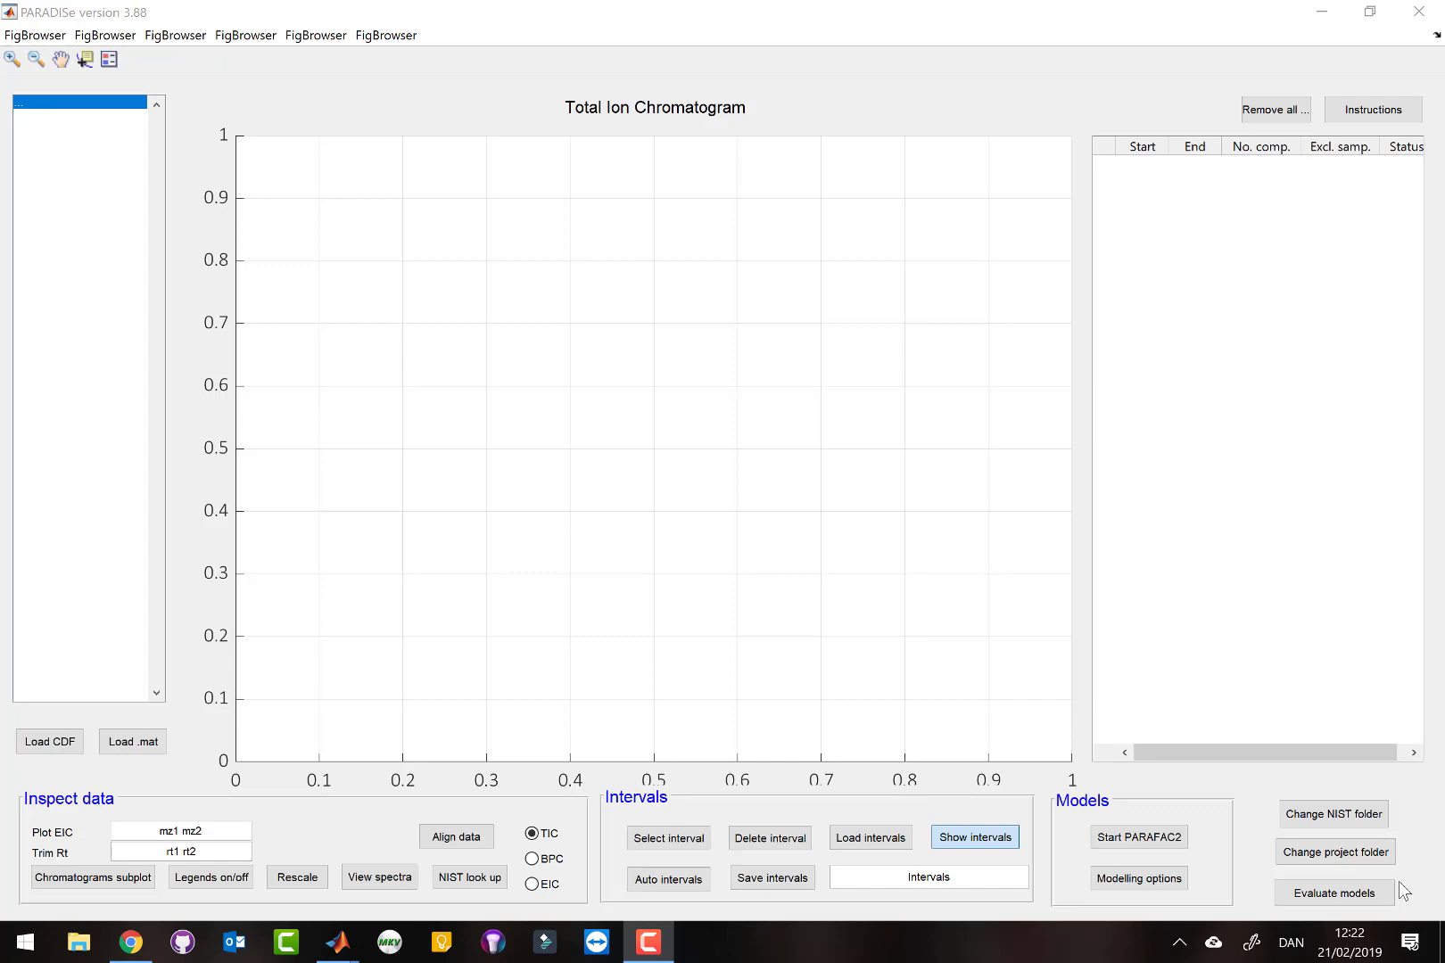
# - Switch to the Chrome window showing the PARADISe project page
pyautogui.hotkey('alt', 'Tab')
pyautogui.hotkey('alt', 'Tab')
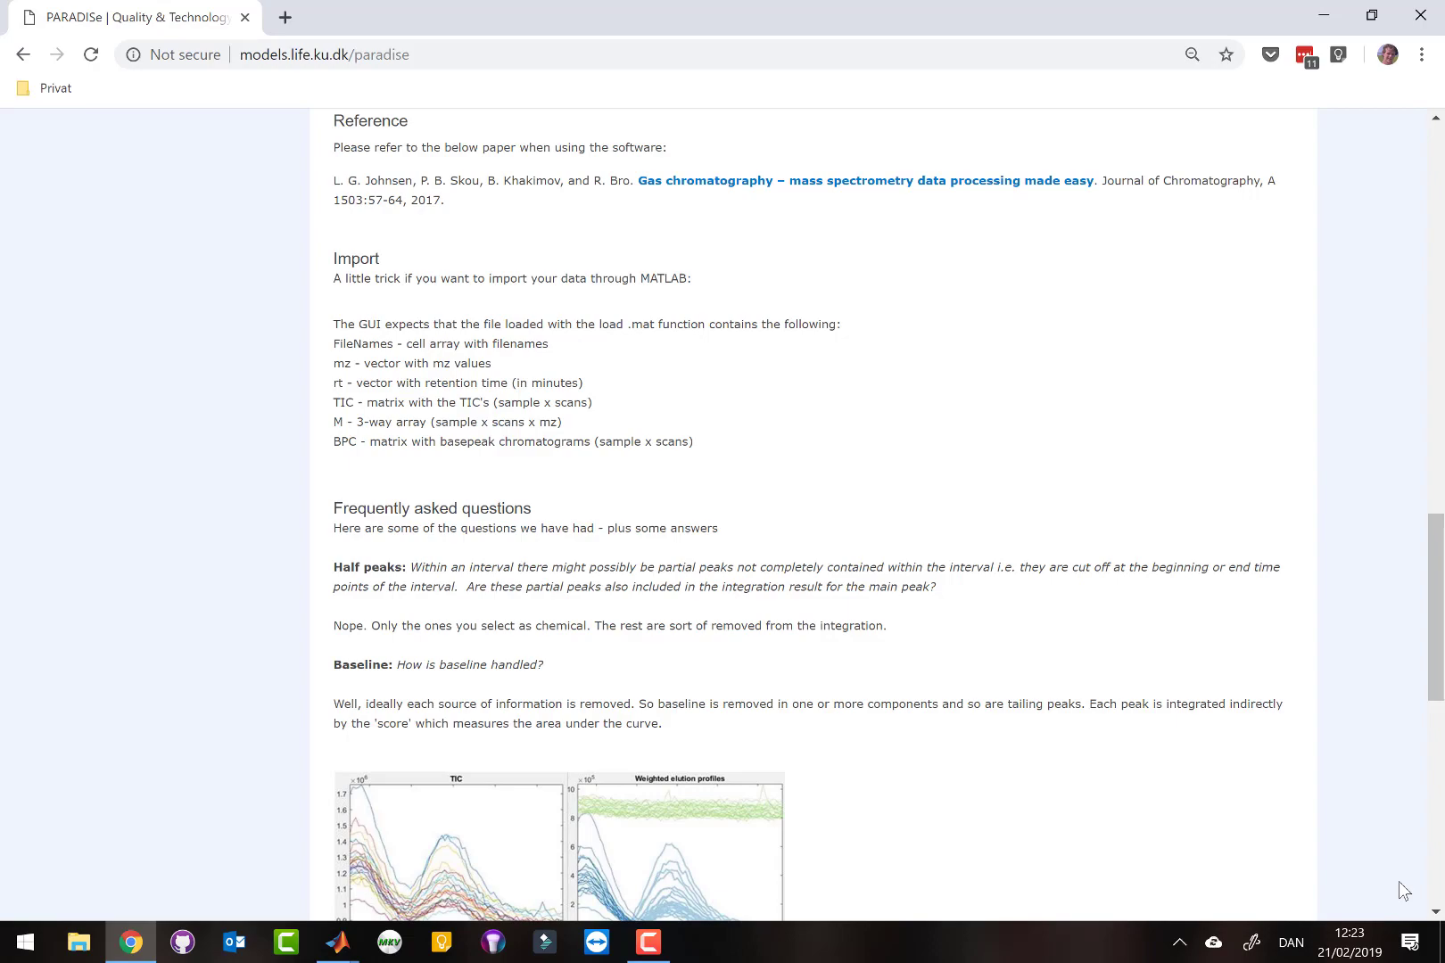
# - Scroll up to the PARADISe download list in Chrome, then return to the empty PARADISe window
pyautogui.scroll(20, 1399, 881)
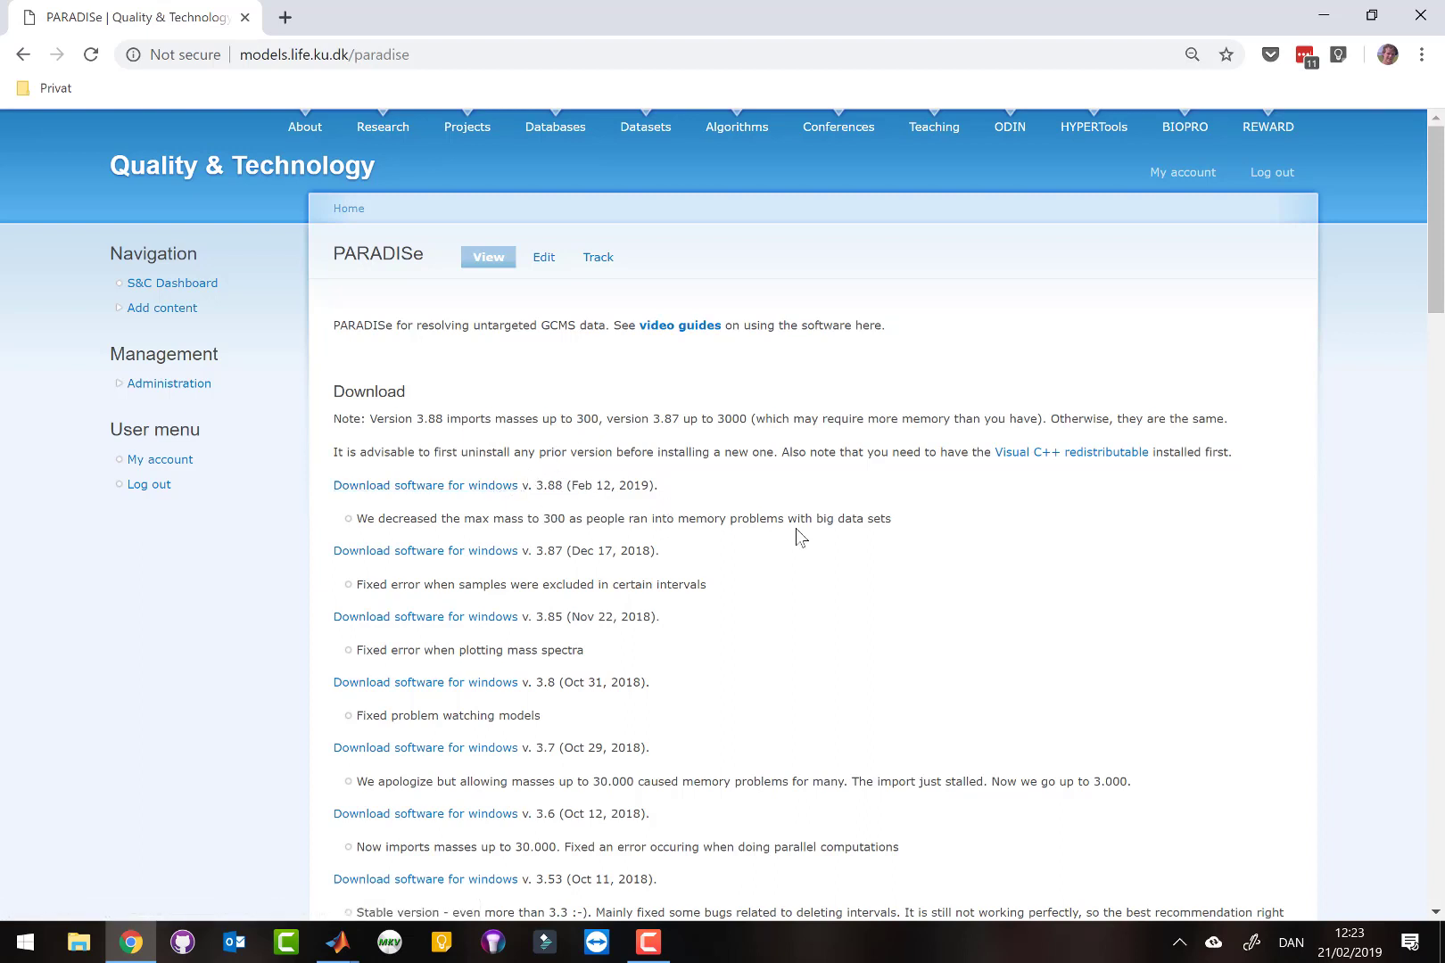
pyautogui.hotkey('alt', 'Tab')
pyautogui.hotkey('alt', 'Tab')
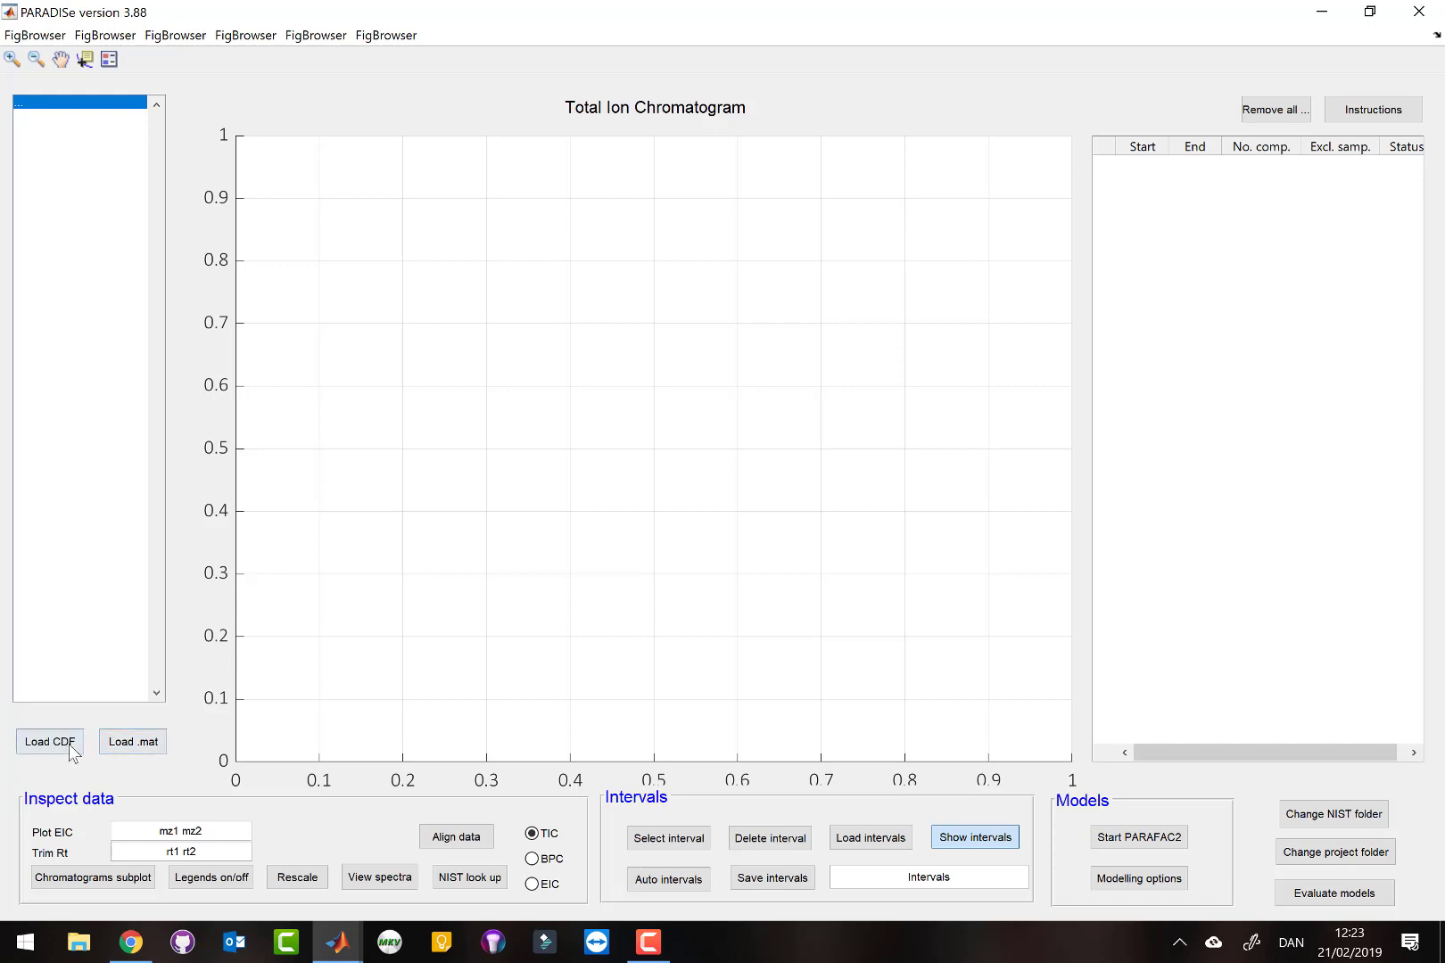
# - Load Wine_v7_PARADISeWarped.mat and plot only the CHI-IND1 sample
pyautogui.click(153, 747)
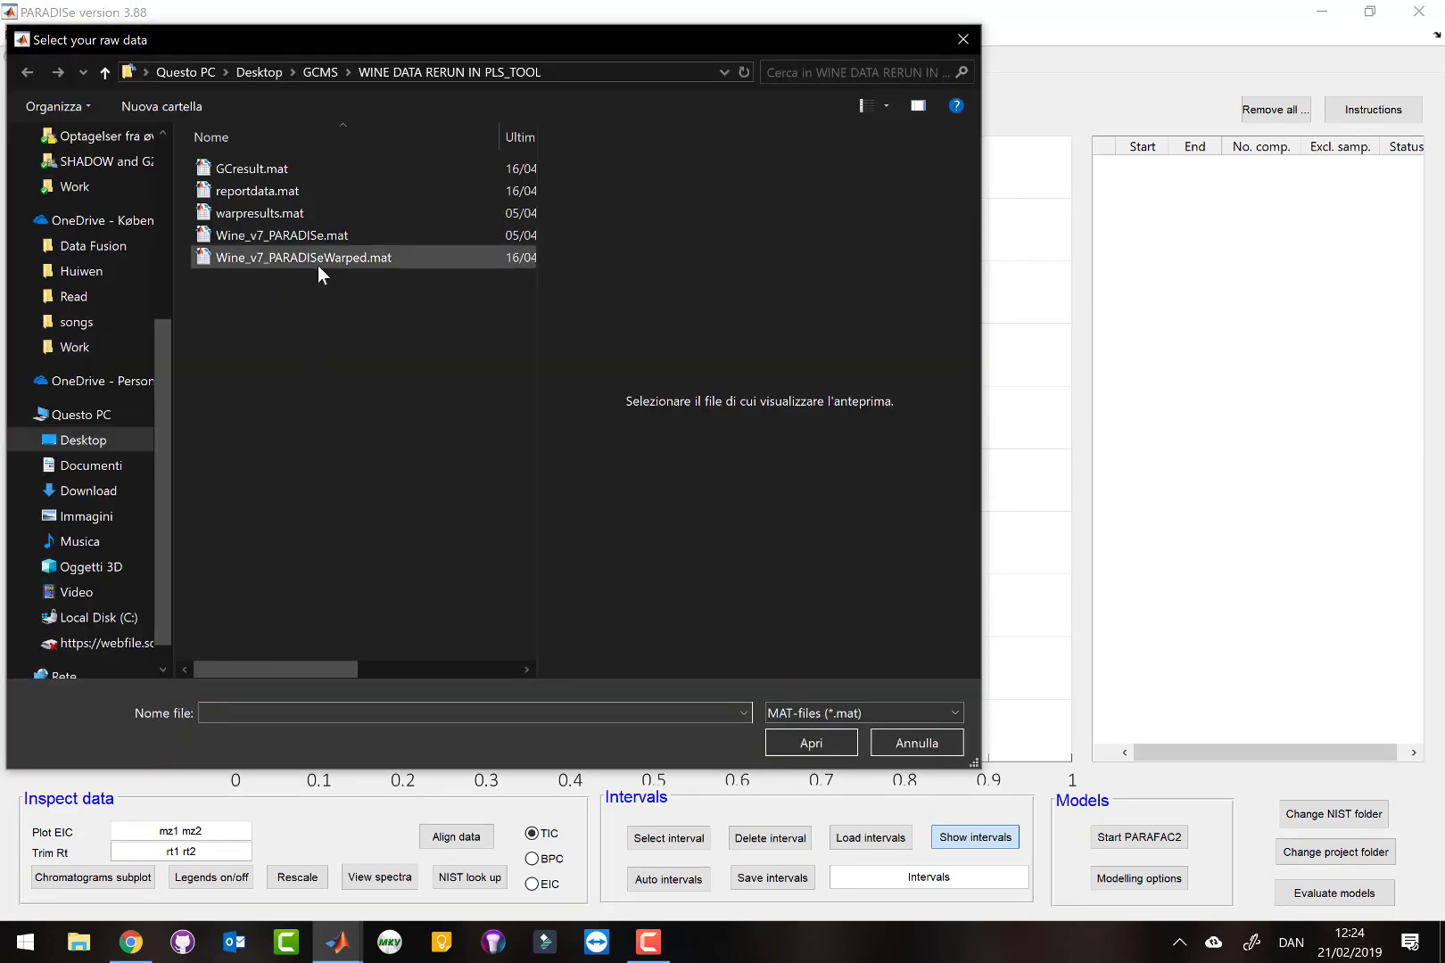
pyautogui.doubleClick(317, 259)
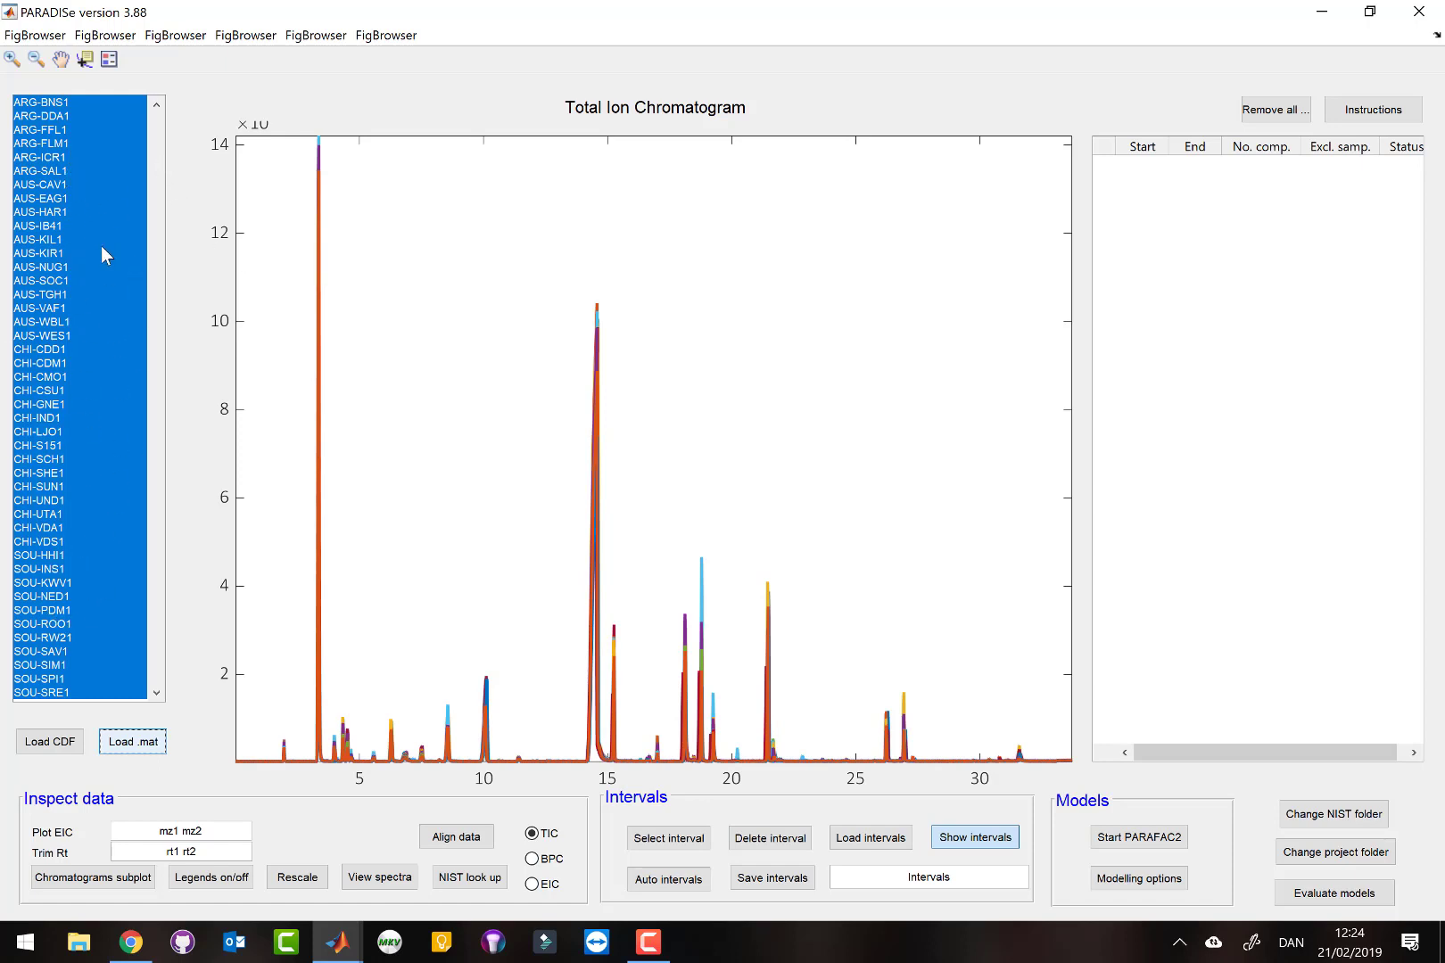
pyautogui.click(59, 418)
# - Plot CHI-GNE1 through CHI-SHE1, then all samples, and align the chromatograms
pyautogui.press('Up')
pyautogui.hotkey('shift', 'Down')
pyautogui.hotkey('shift', 'Down')
pyautogui.hotkey('shift', 'Down')
pyautogui.hotkey('shift', 'Down')
pyautogui.hotkey('shift', 'Down')
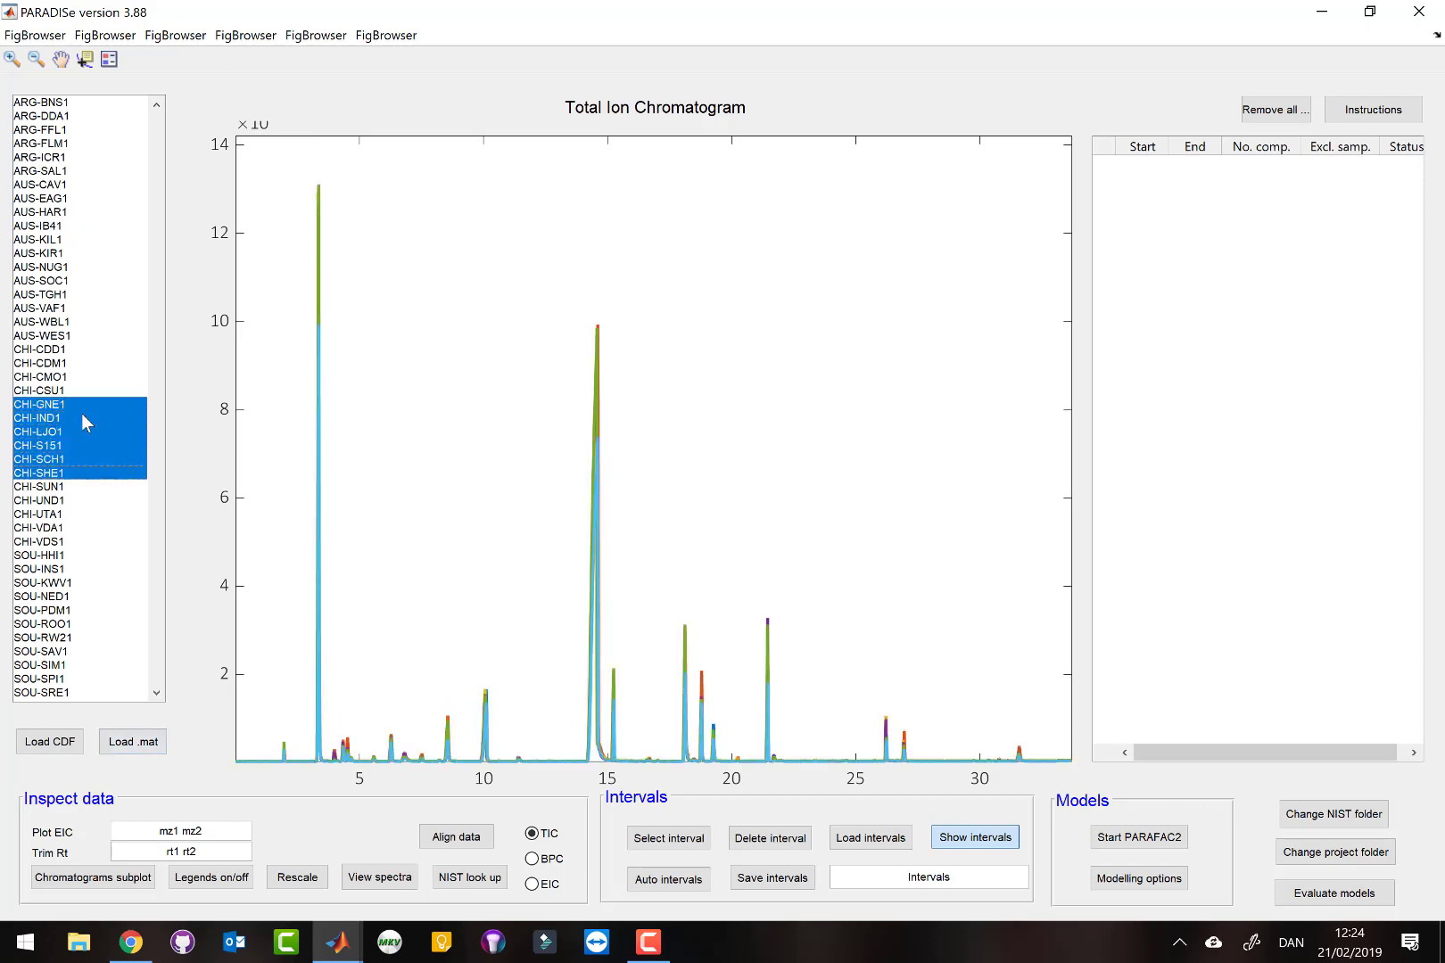
pyautogui.click(82, 416)
pyautogui.hotkey('ctrl', 'a')
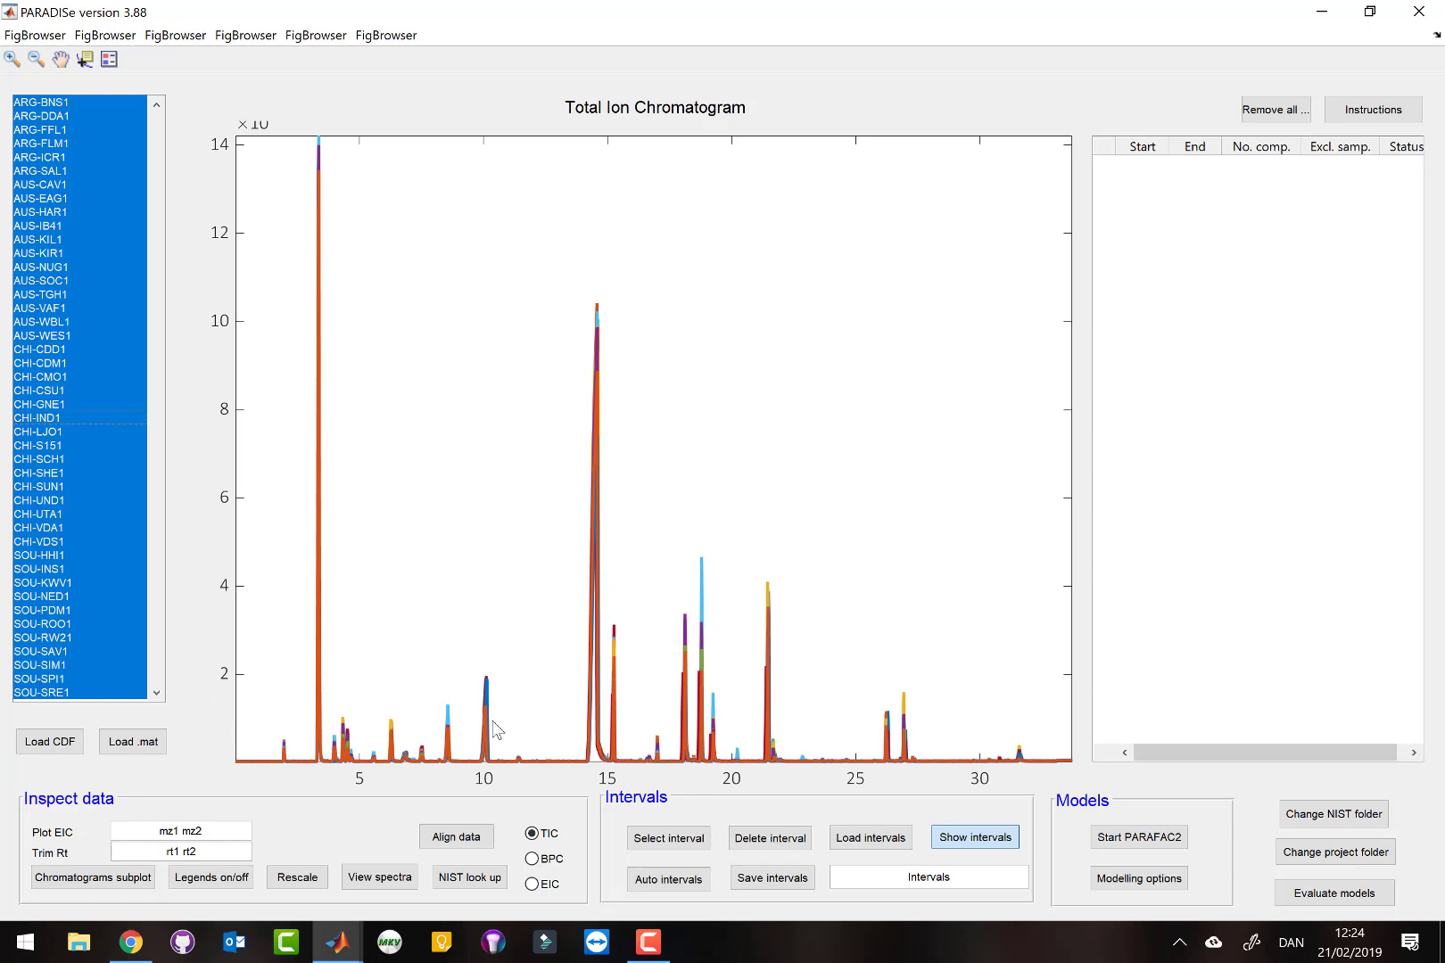
pyautogui.click(464, 848)
# - Zoom the chromatogram onto the 1.5–3.4 minute region around the peak near 2 minutes
pyautogui.click(12, 61)
pyautogui.moveTo(375, 692); pyautogui.dragTo(473, 763)
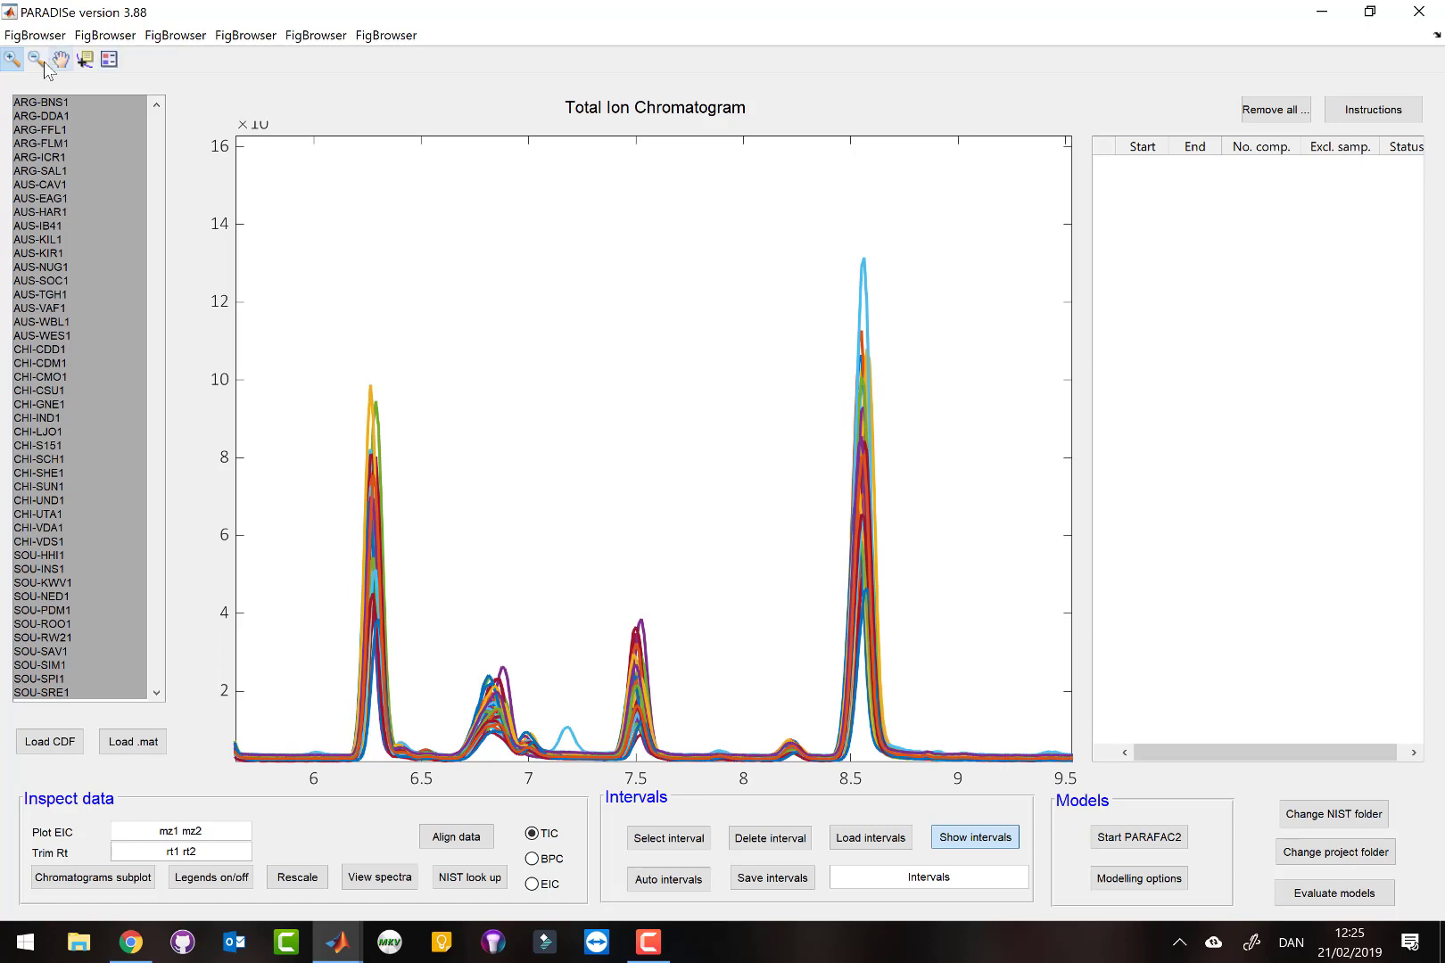
pyautogui.doubleClick(289, 363)
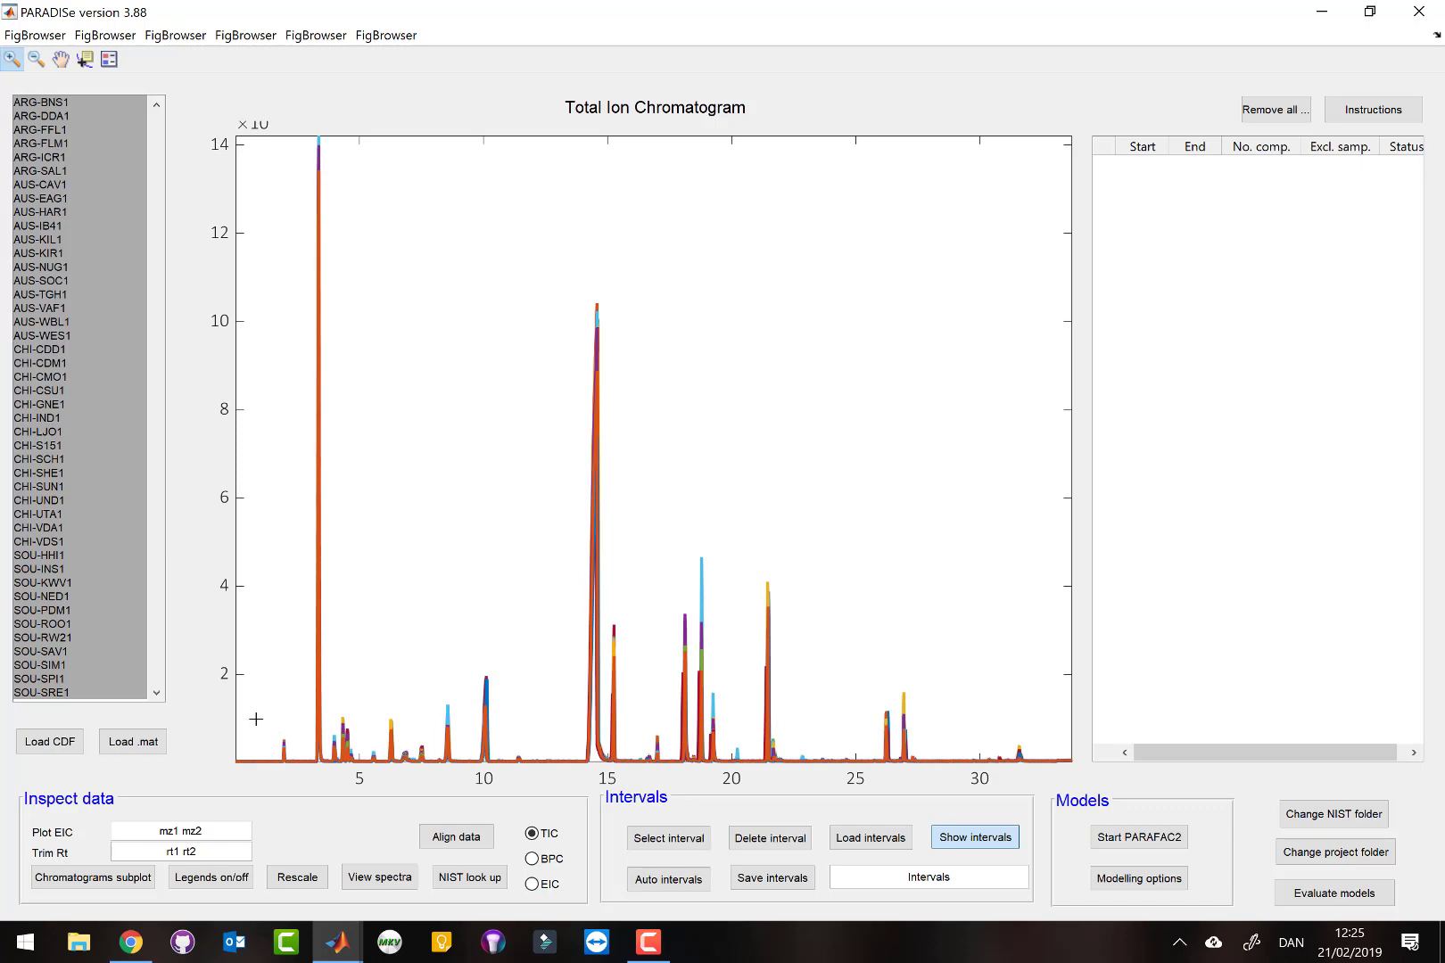
pyautogui.moveTo(242, 721); pyautogui.dragTo(345, 774)
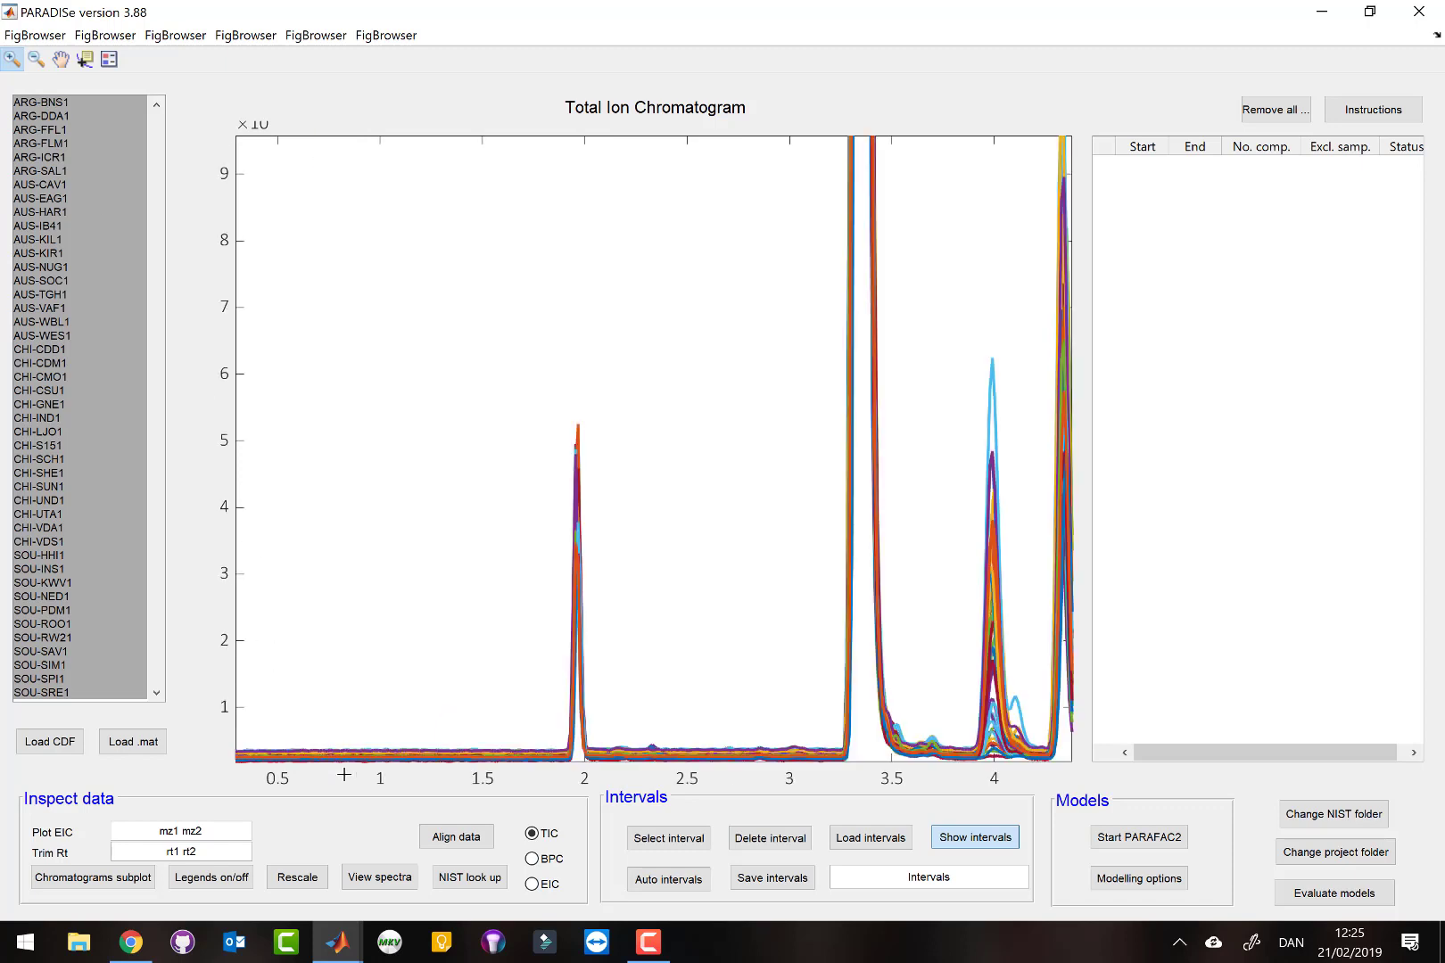
pyautogui.moveTo(470, 408); pyautogui.dragTo(764, 716)
pyautogui.moveTo(871, 839); pyautogui.dragTo(871, 838)
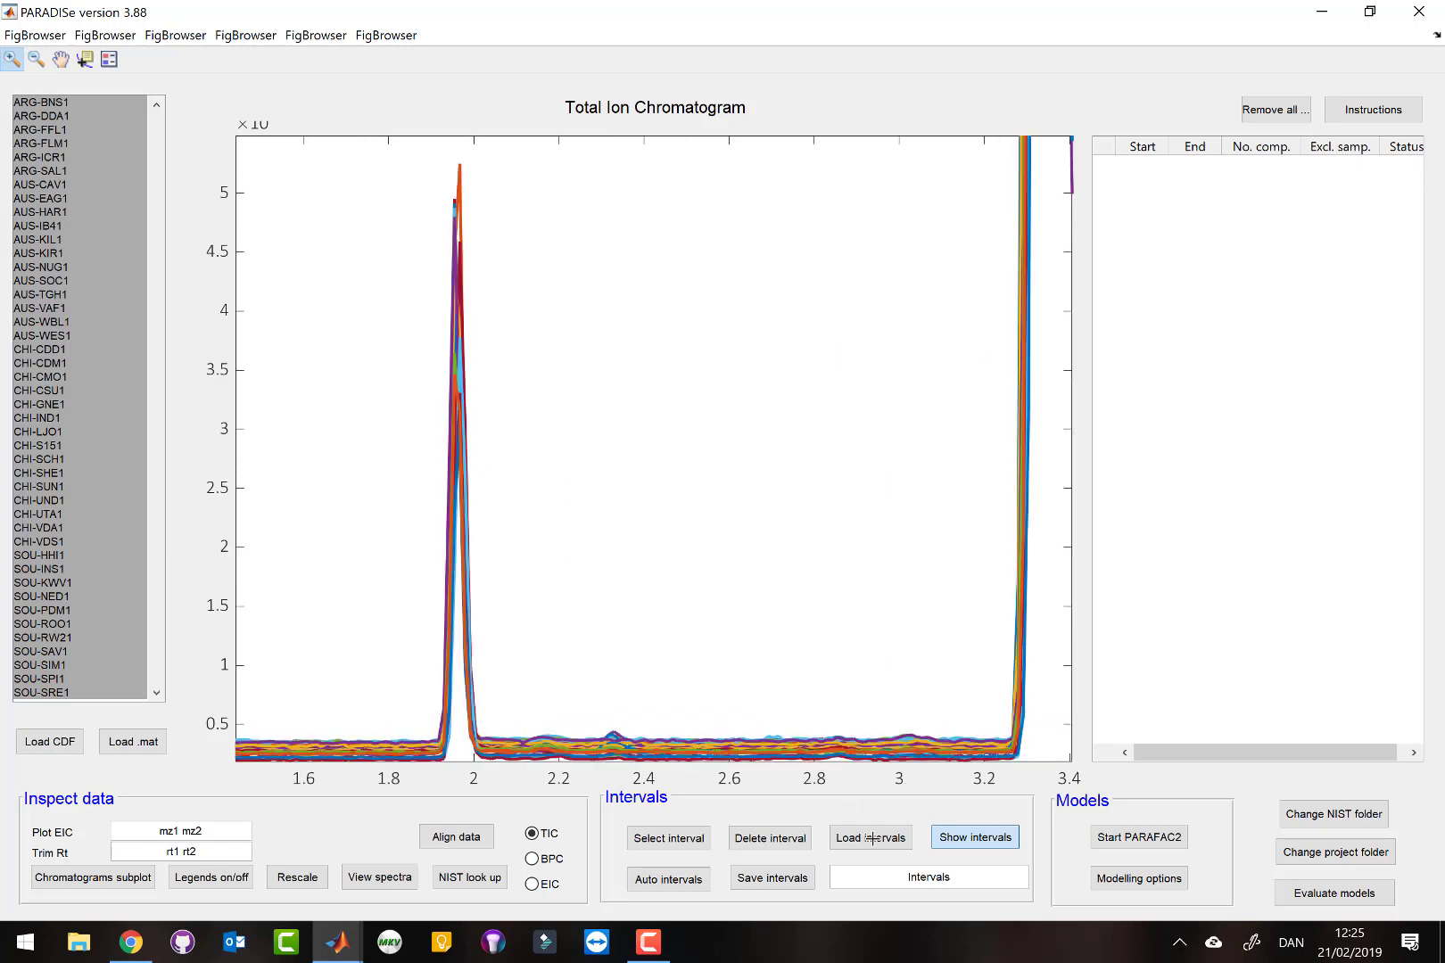
# - Mark intervals from 1.9001–2.0353 up to 2.7849 and dismiss the poorly defined interval warning
pyautogui.click(667, 838)
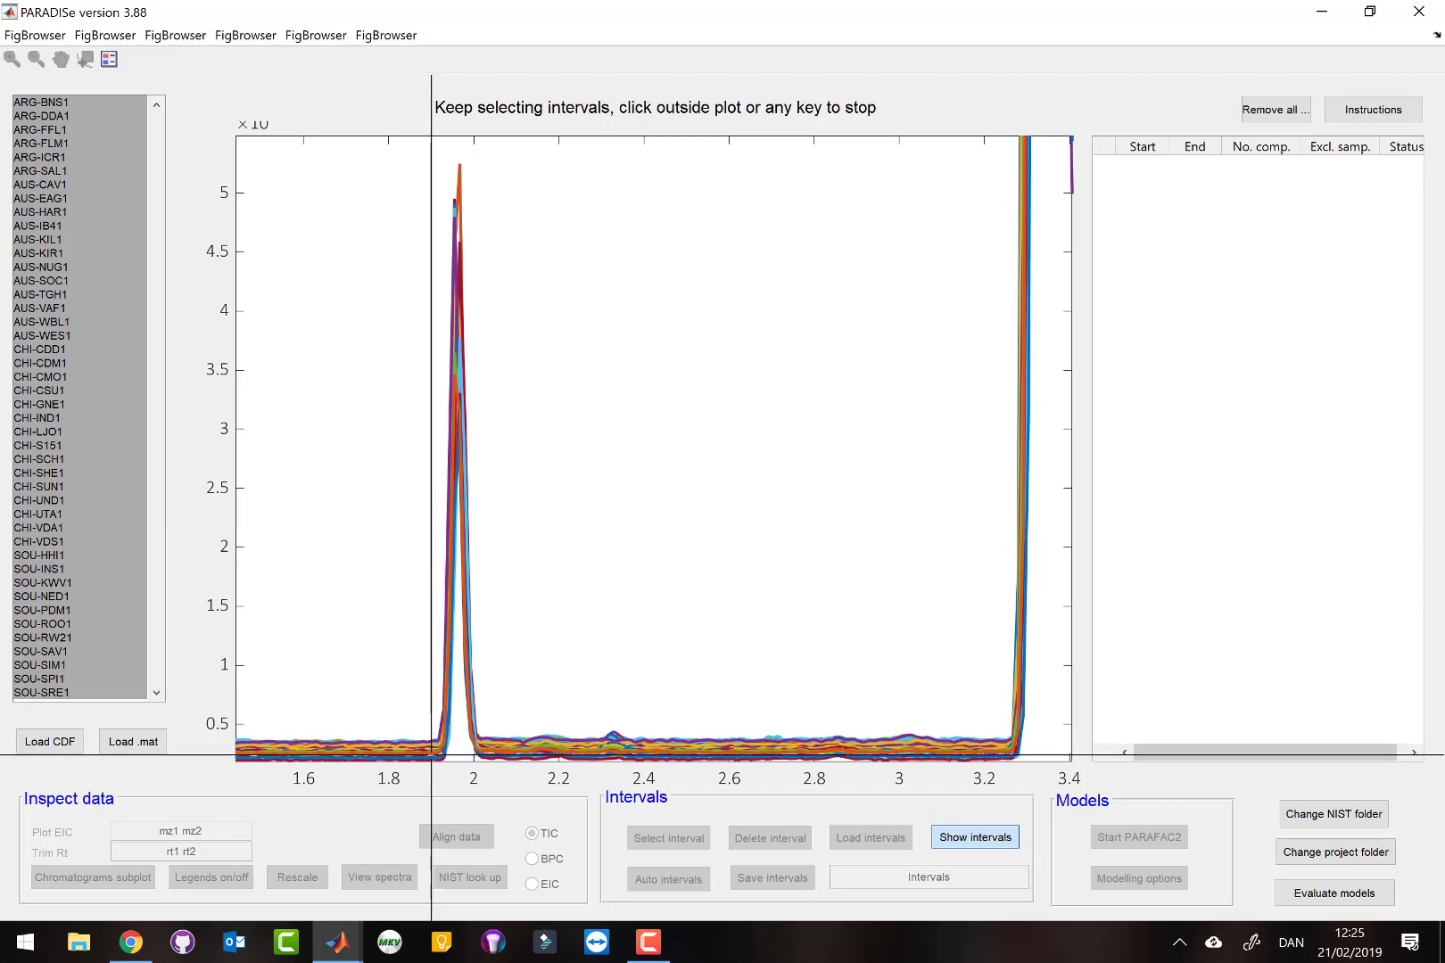
pyautogui.click(431, 754)
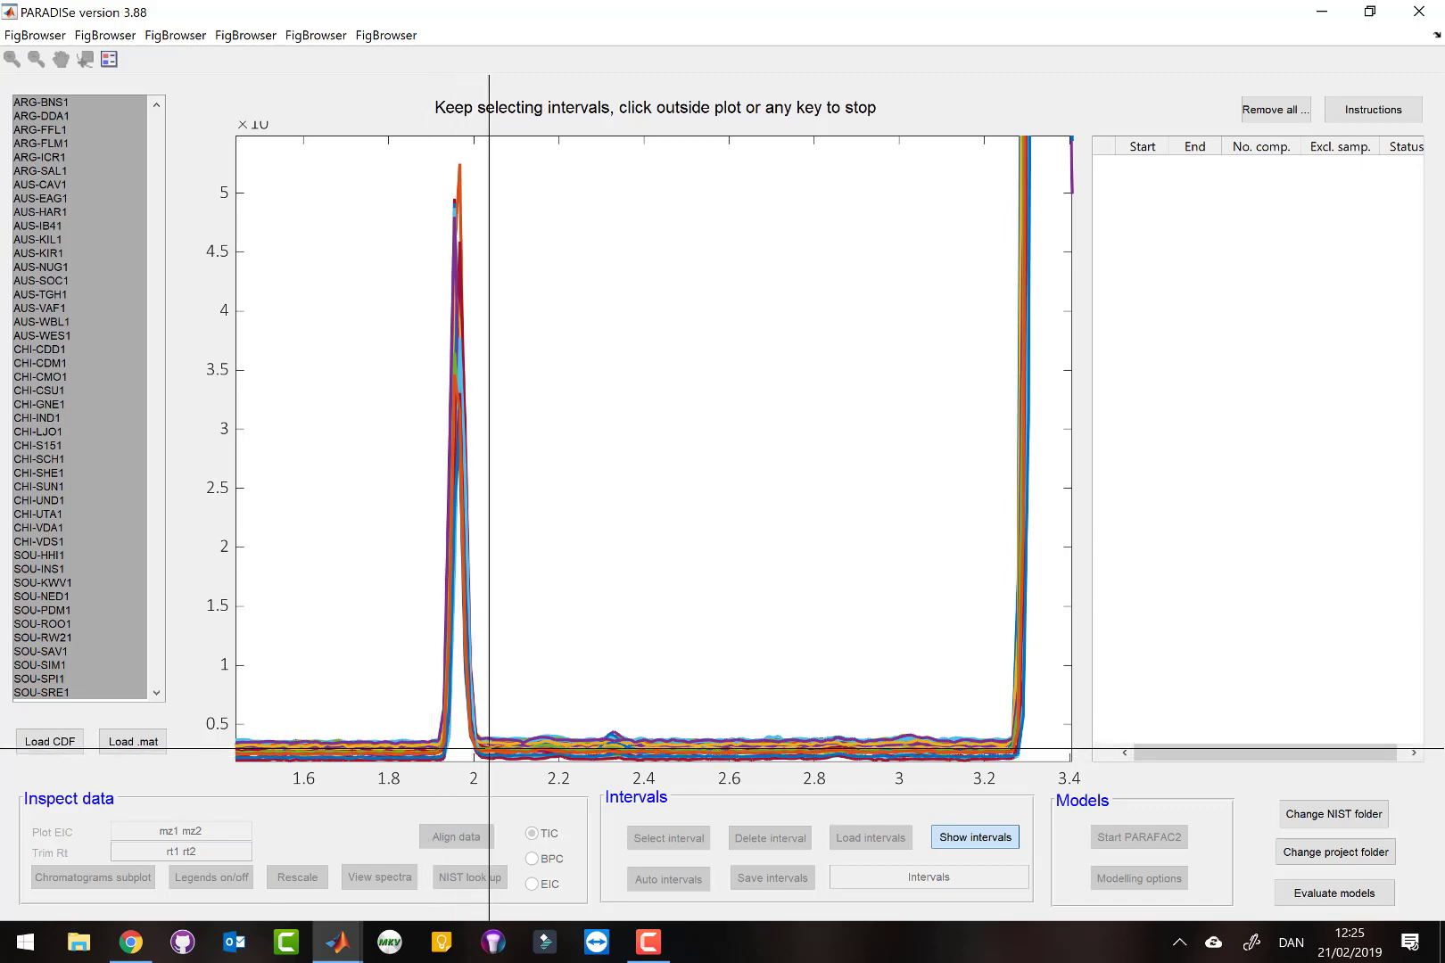
pyautogui.click(488, 754)
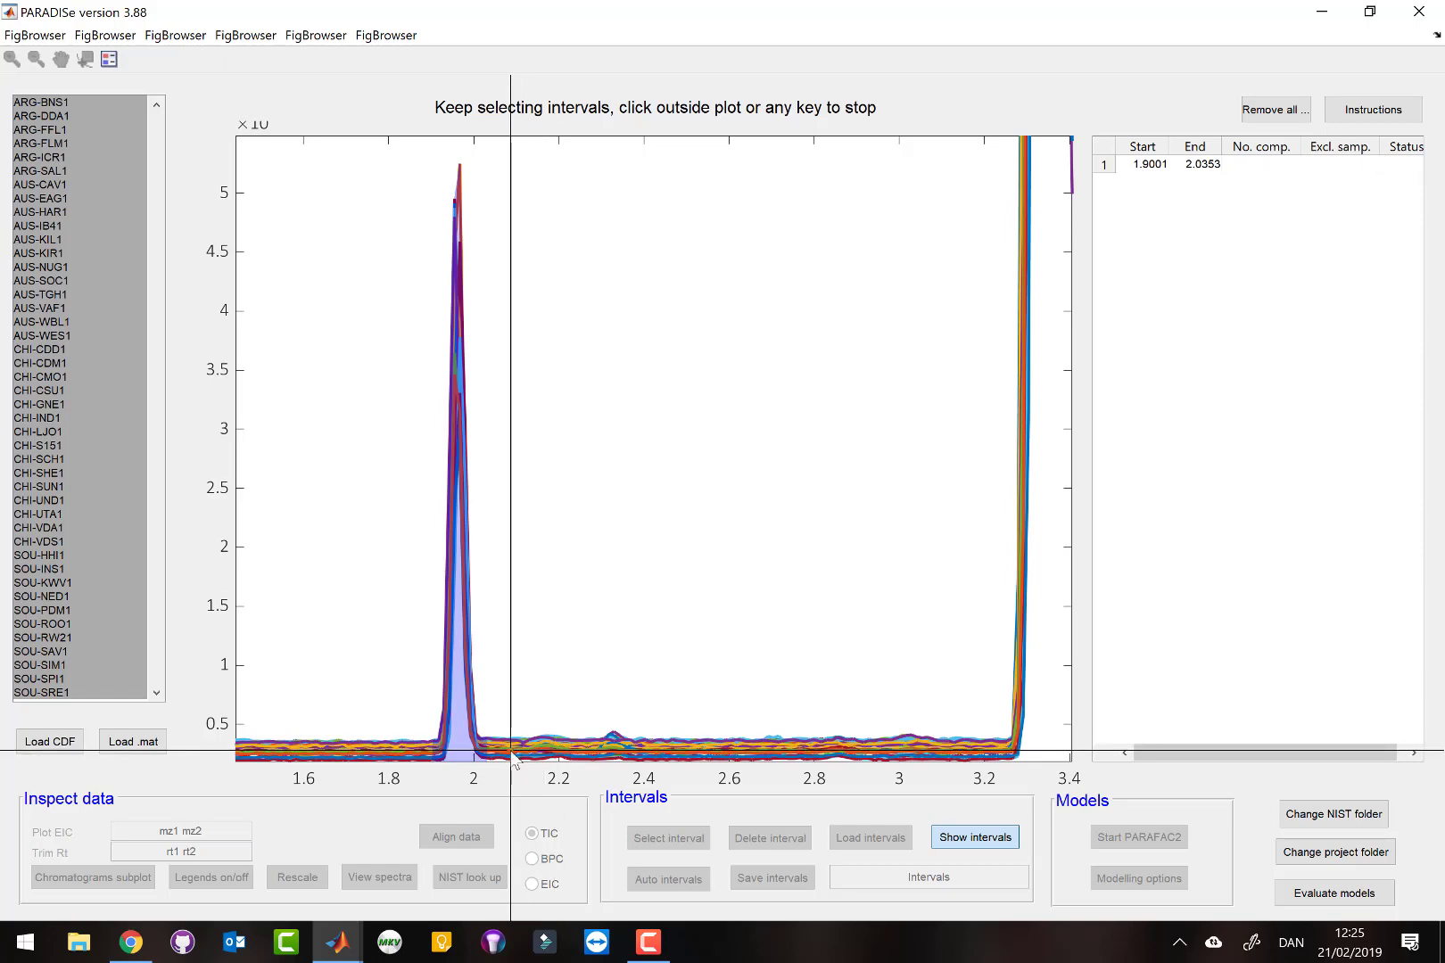
pyautogui.click(584, 752)
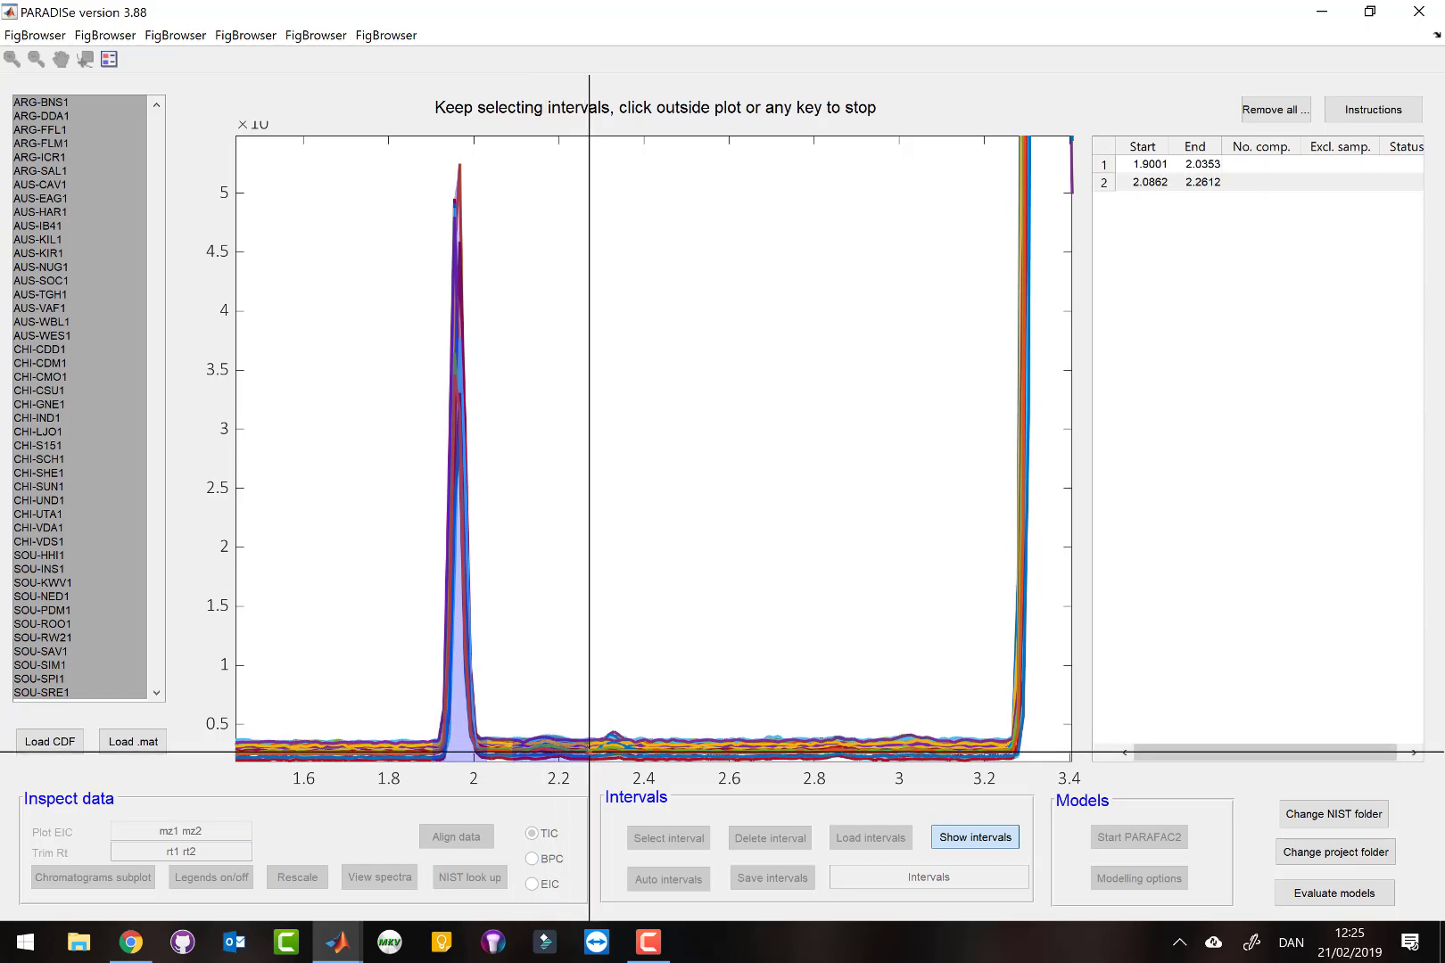
pyautogui.click(591, 751)
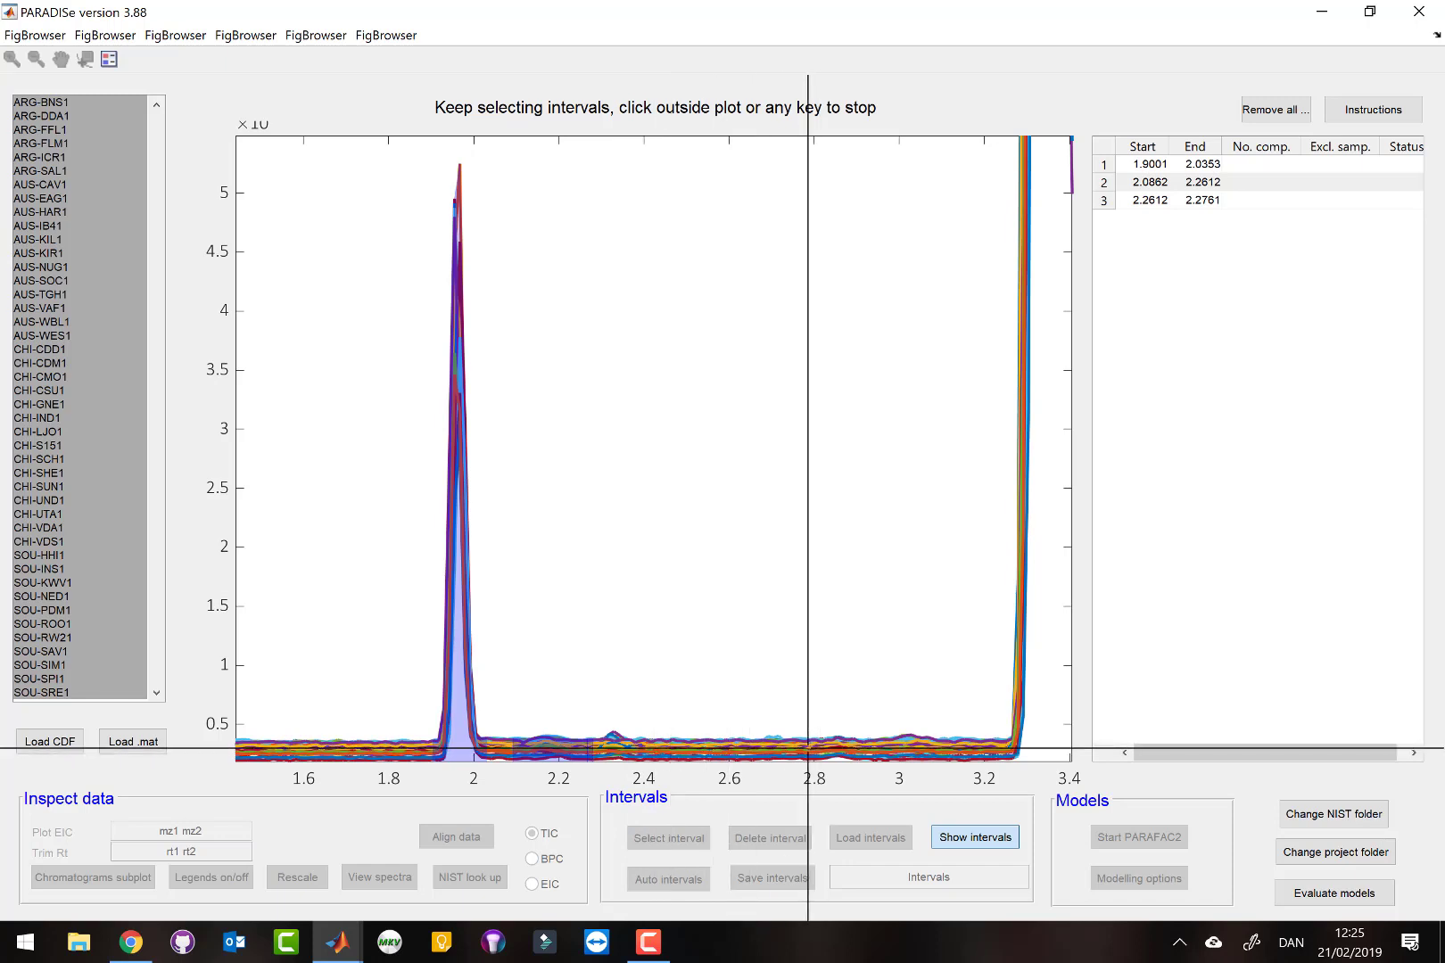
pyautogui.click(811, 746)
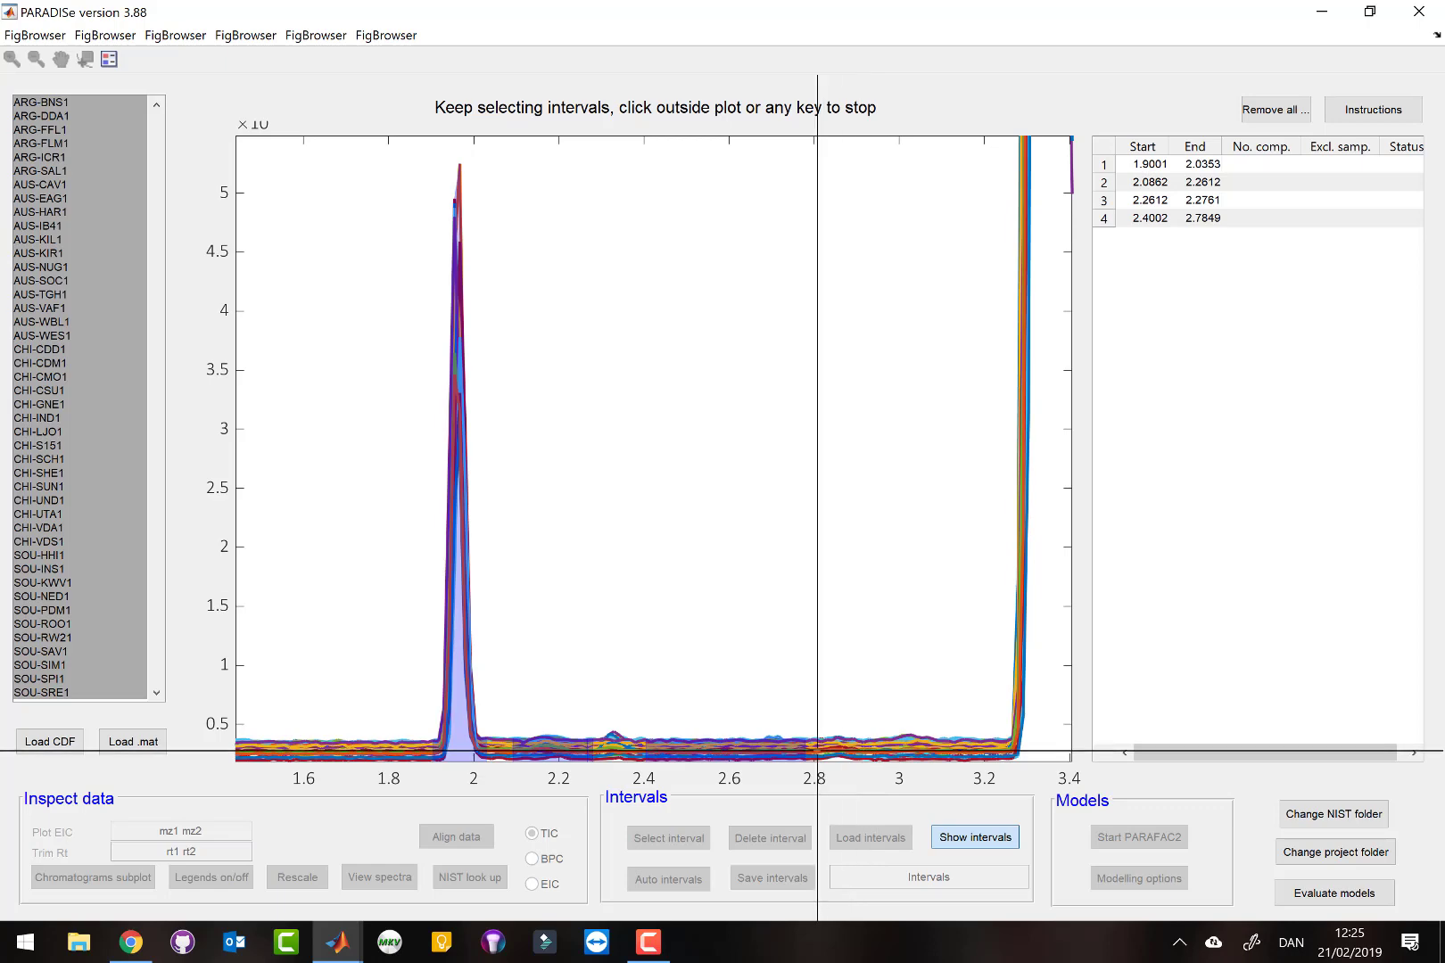
pyautogui.click(809, 753)
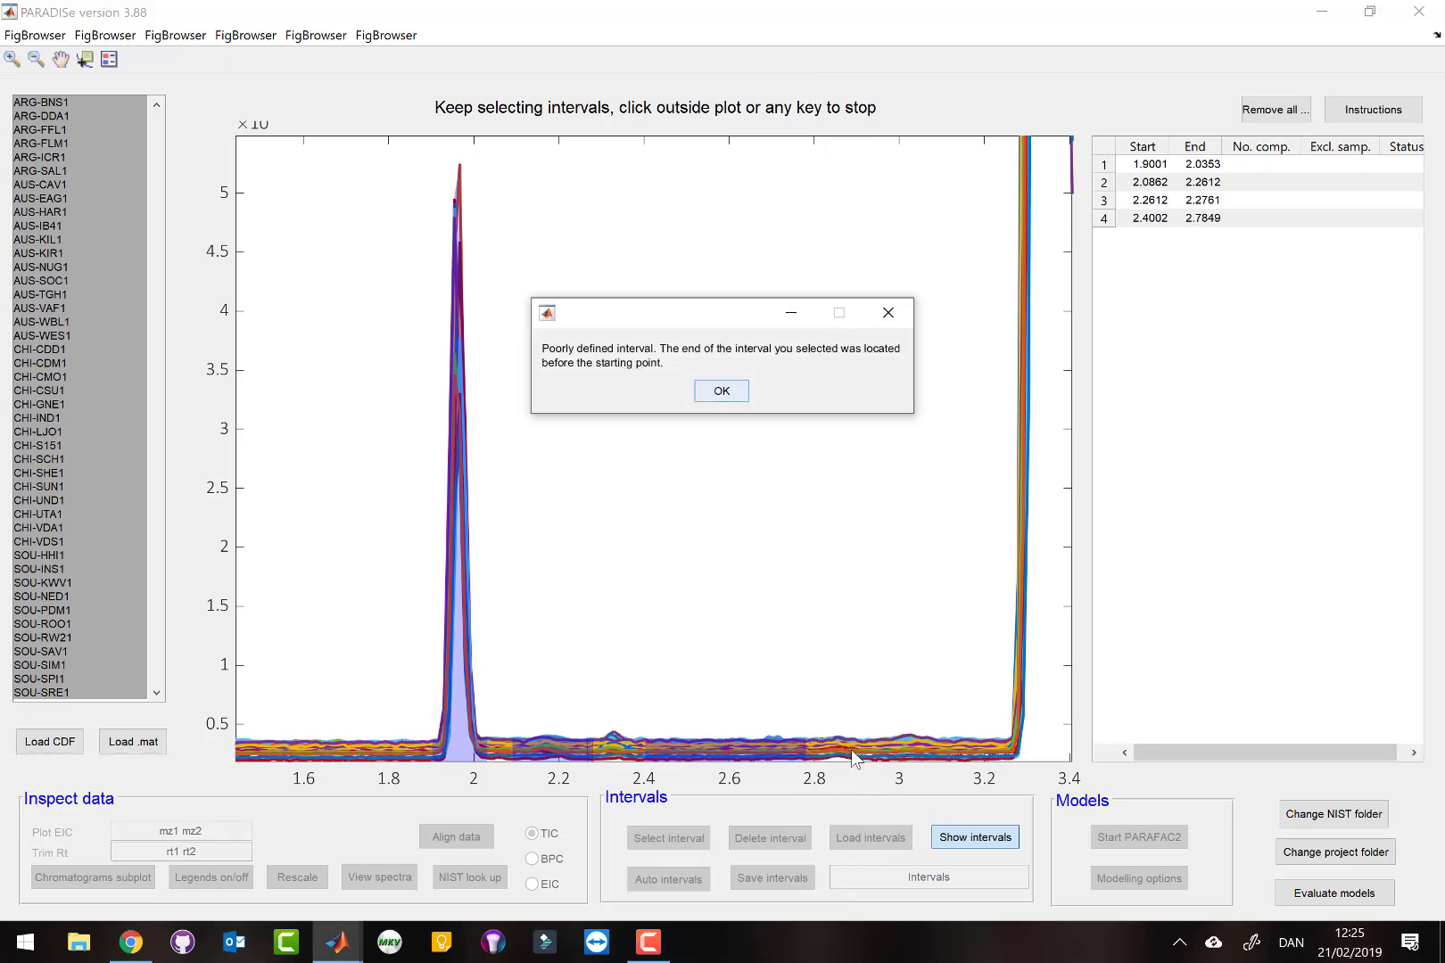
pyautogui.click(719, 391)
# - Add baseline intervals 2.7799–2.9016 and 2.9512–3.1299, then pan toward later retention times
pyautogui.click(673, 837)
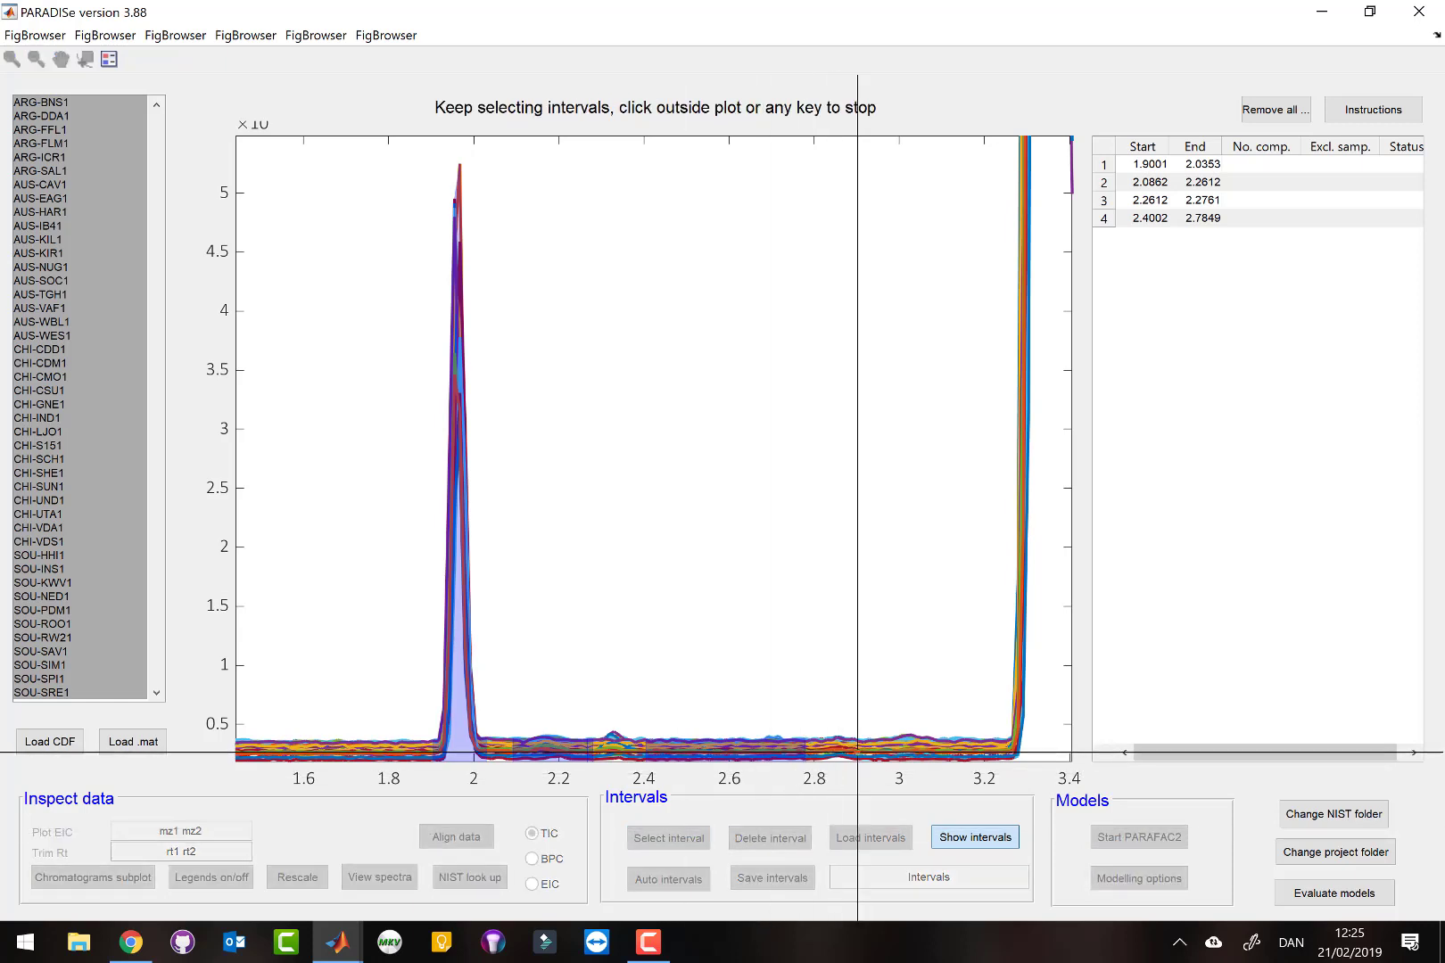
pyautogui.click(857, 754)
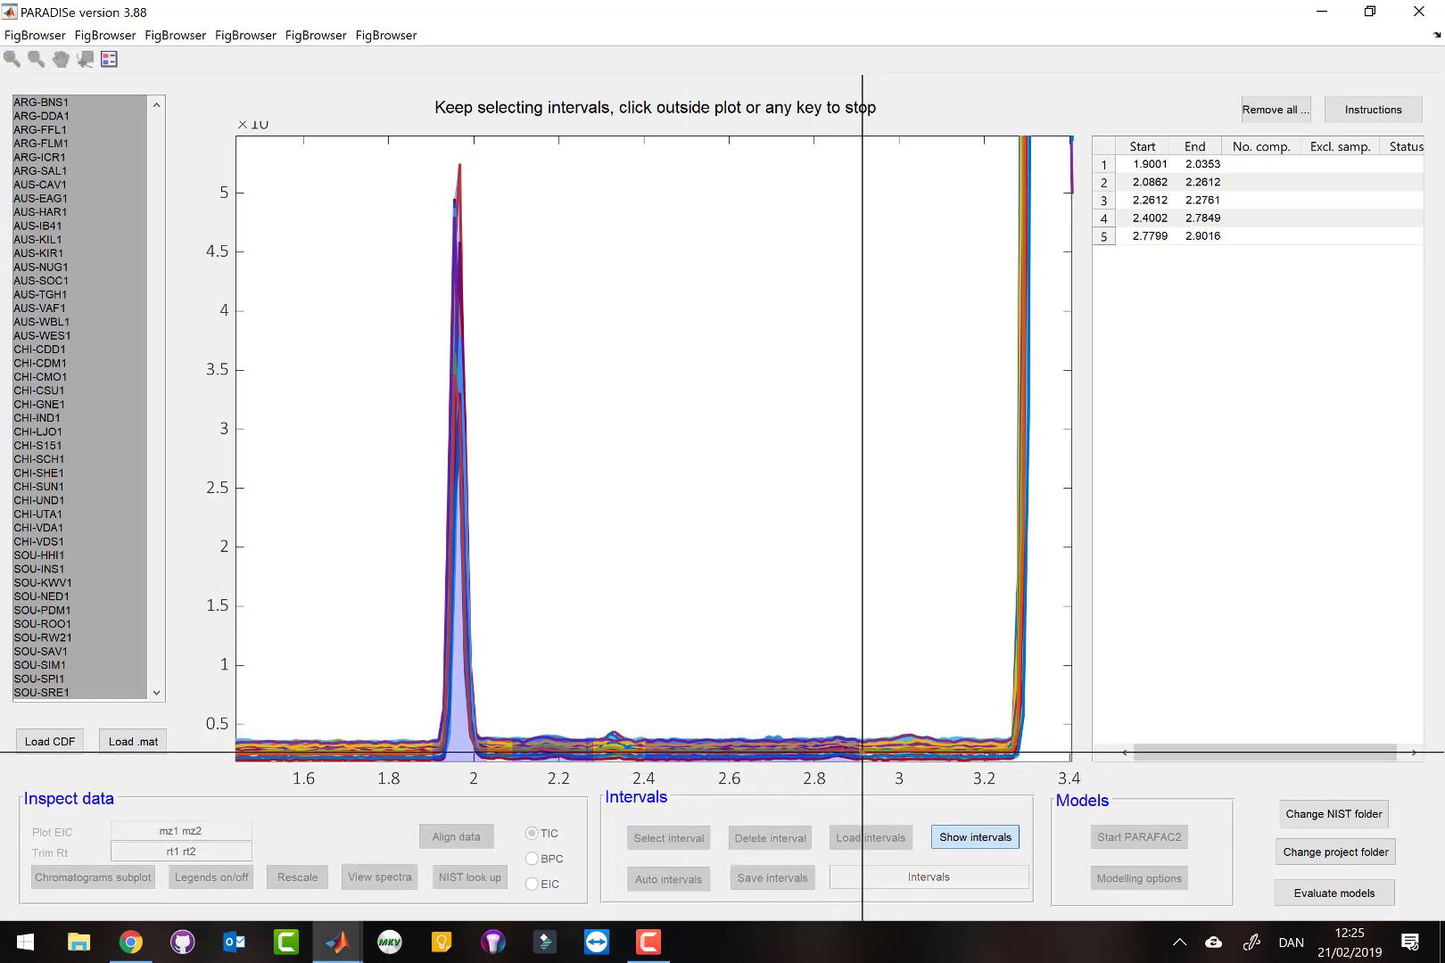
pyautogui.click(953, 750)
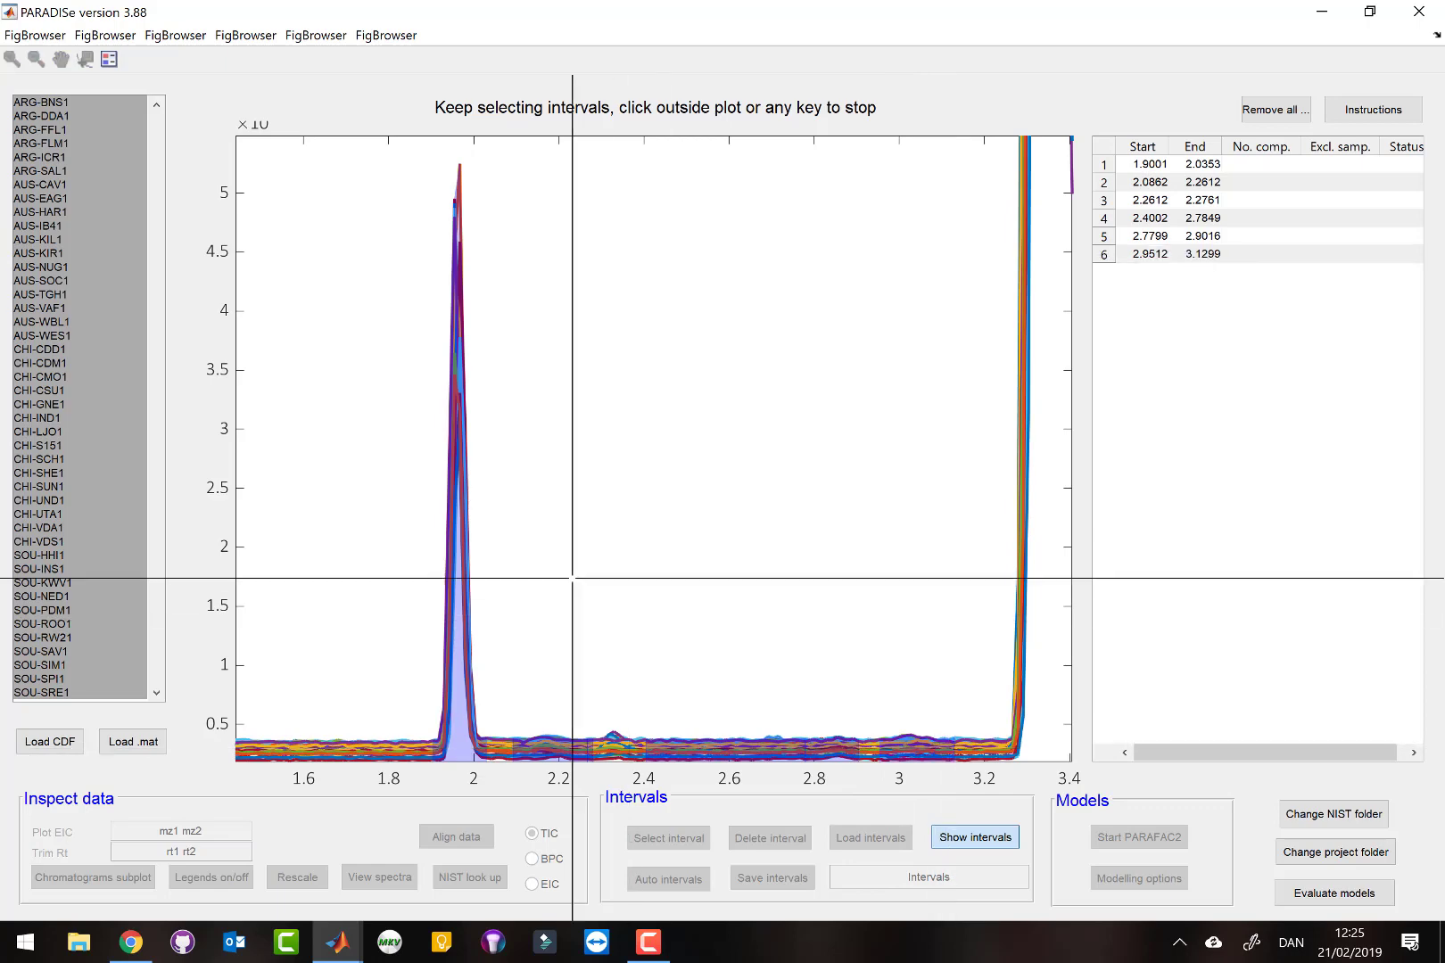
pyautogui.click(221, 178)
pyautogui.click(61, 61)
pyautogui.moveTo(945, 693); pyautogui.dragTo(526, 677)
pyautogui.moveTo(829, 687); pyautogui.dragTo(747, 693)
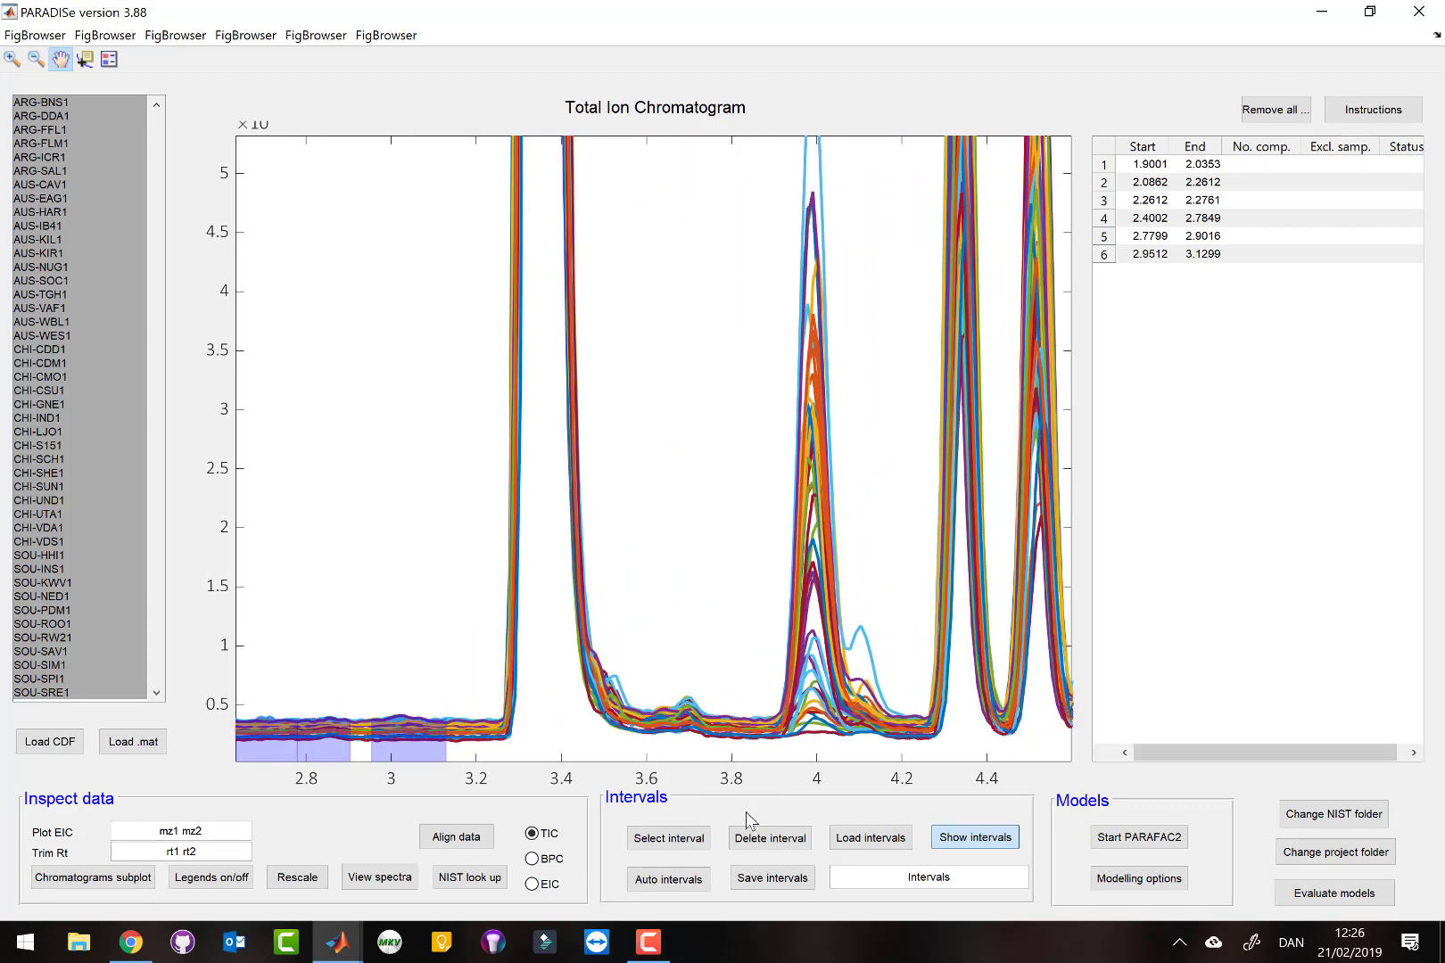
# - Mark intervals over the peaks from 3.24–3.59 through about 3.58–3.77
pyautogui.click(677, 839)
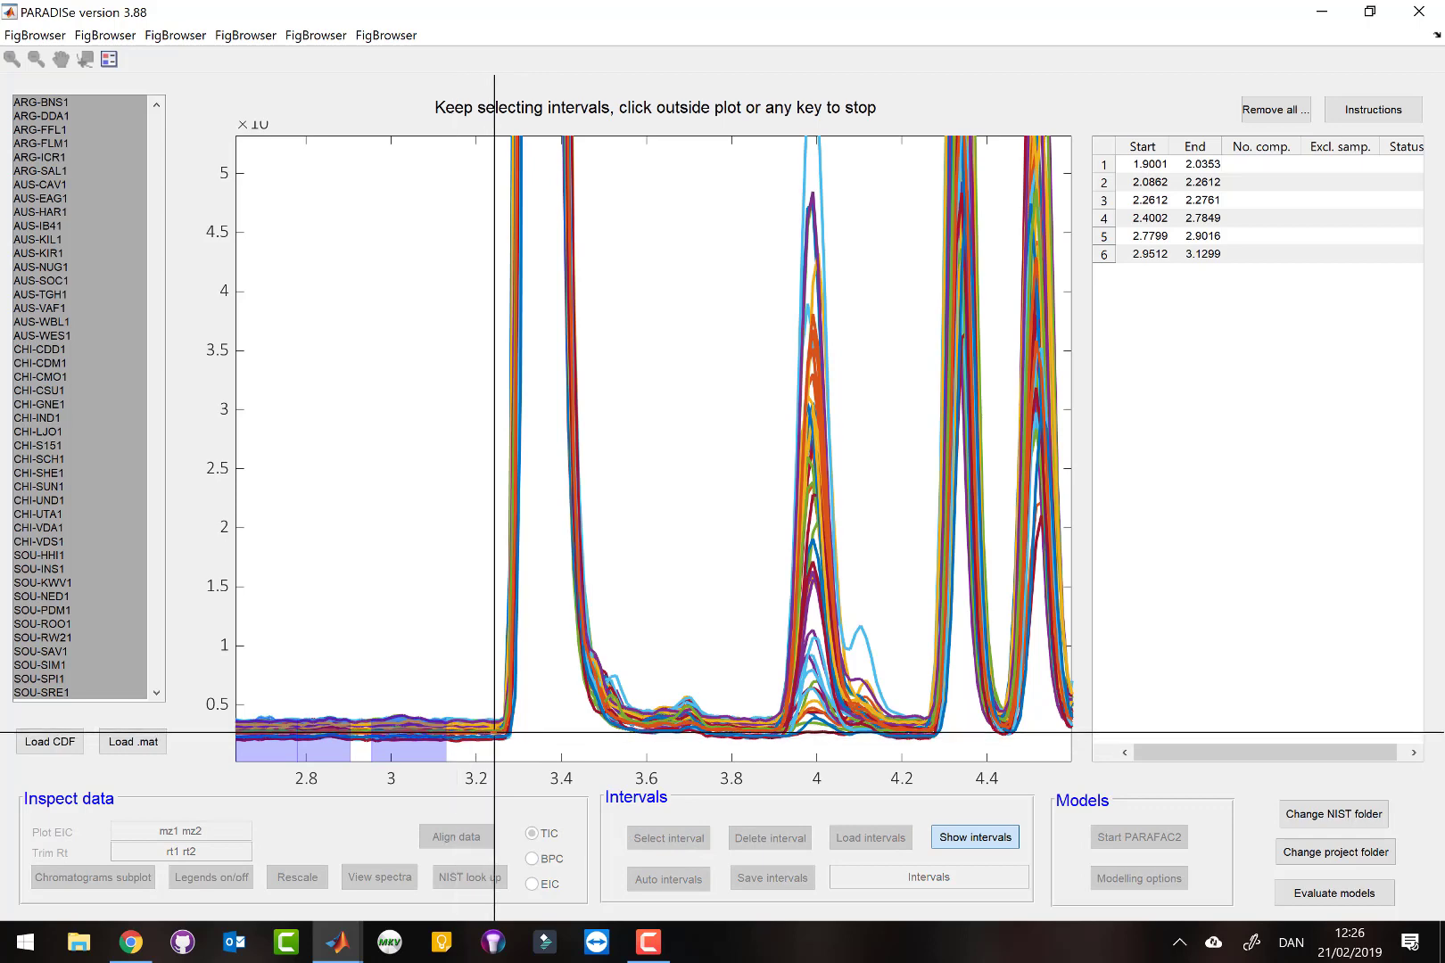
pyautogui.click(641, 727)
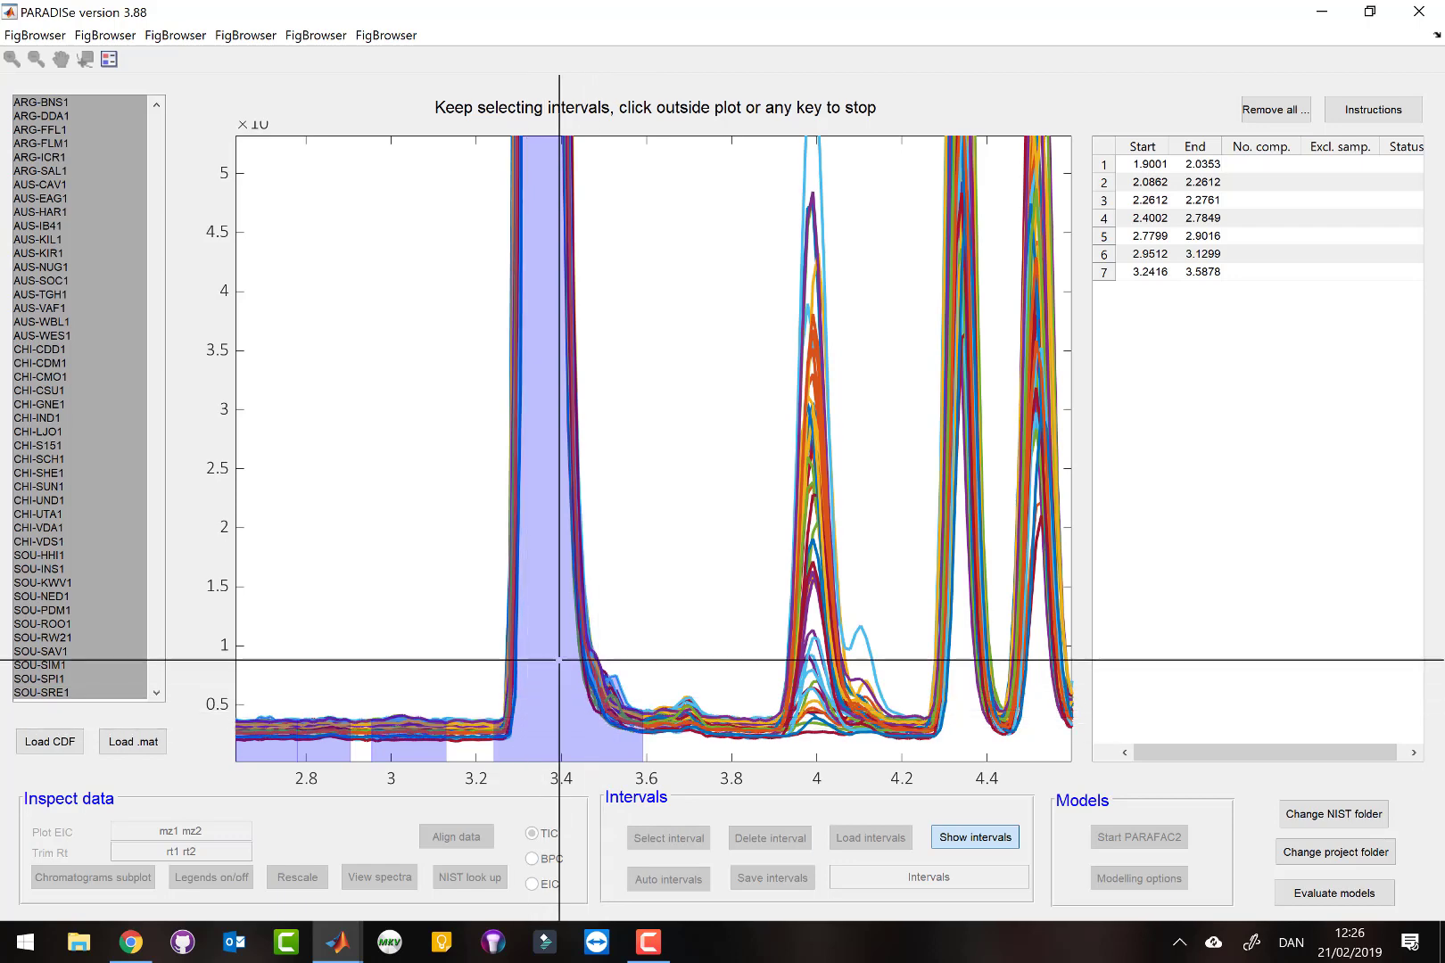
pyautogui.click(581, 713)
pyautogui.click(641, 716)
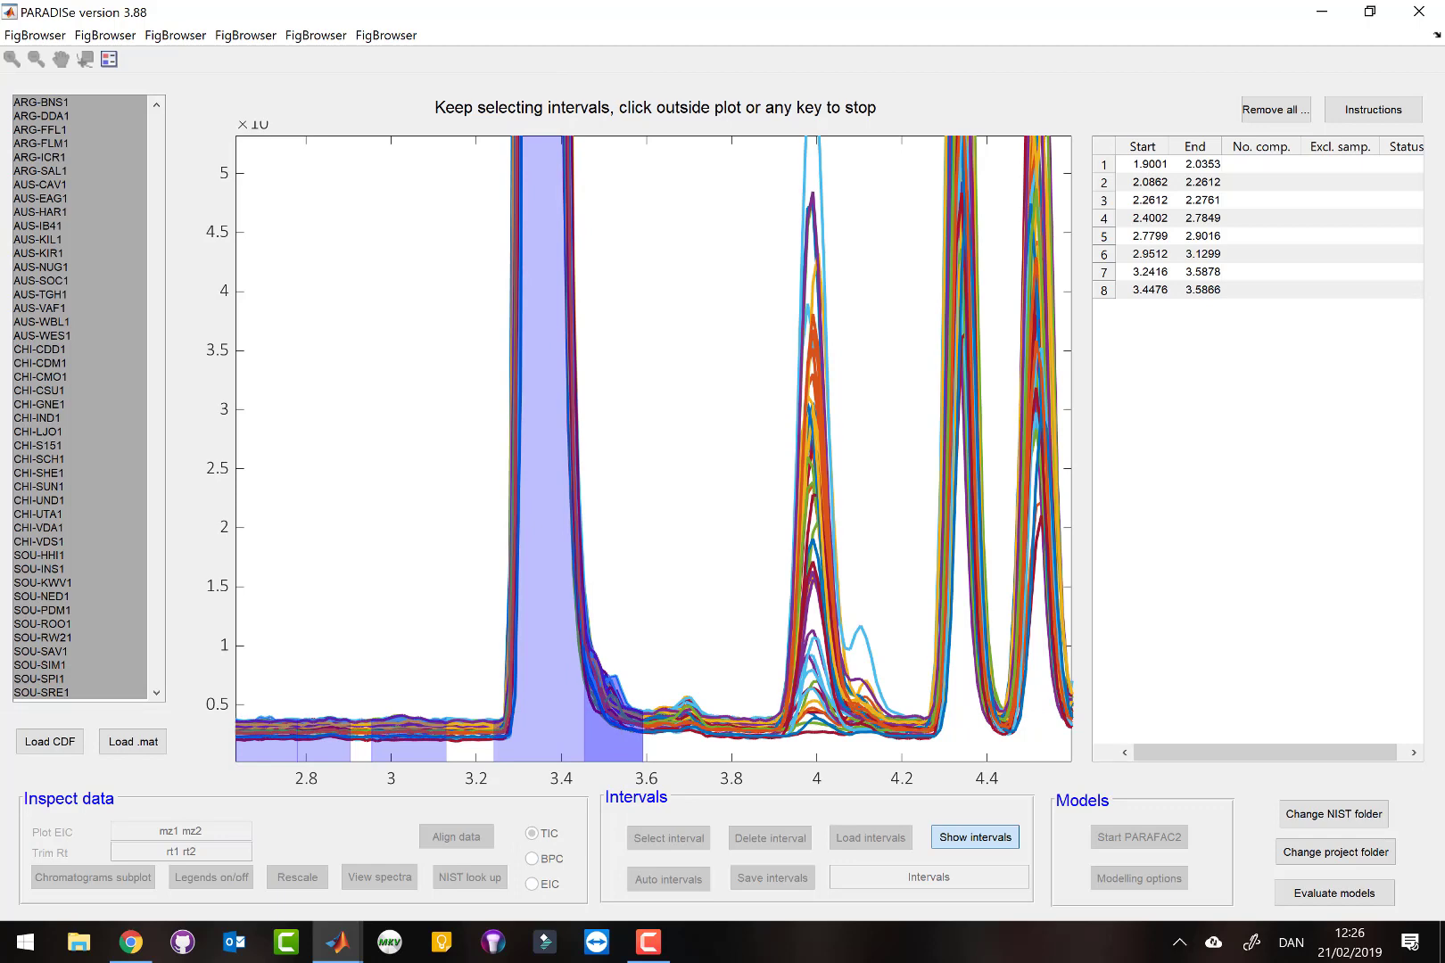
pyautogui.click(640, 734)
pyautogui.click(717, 738)
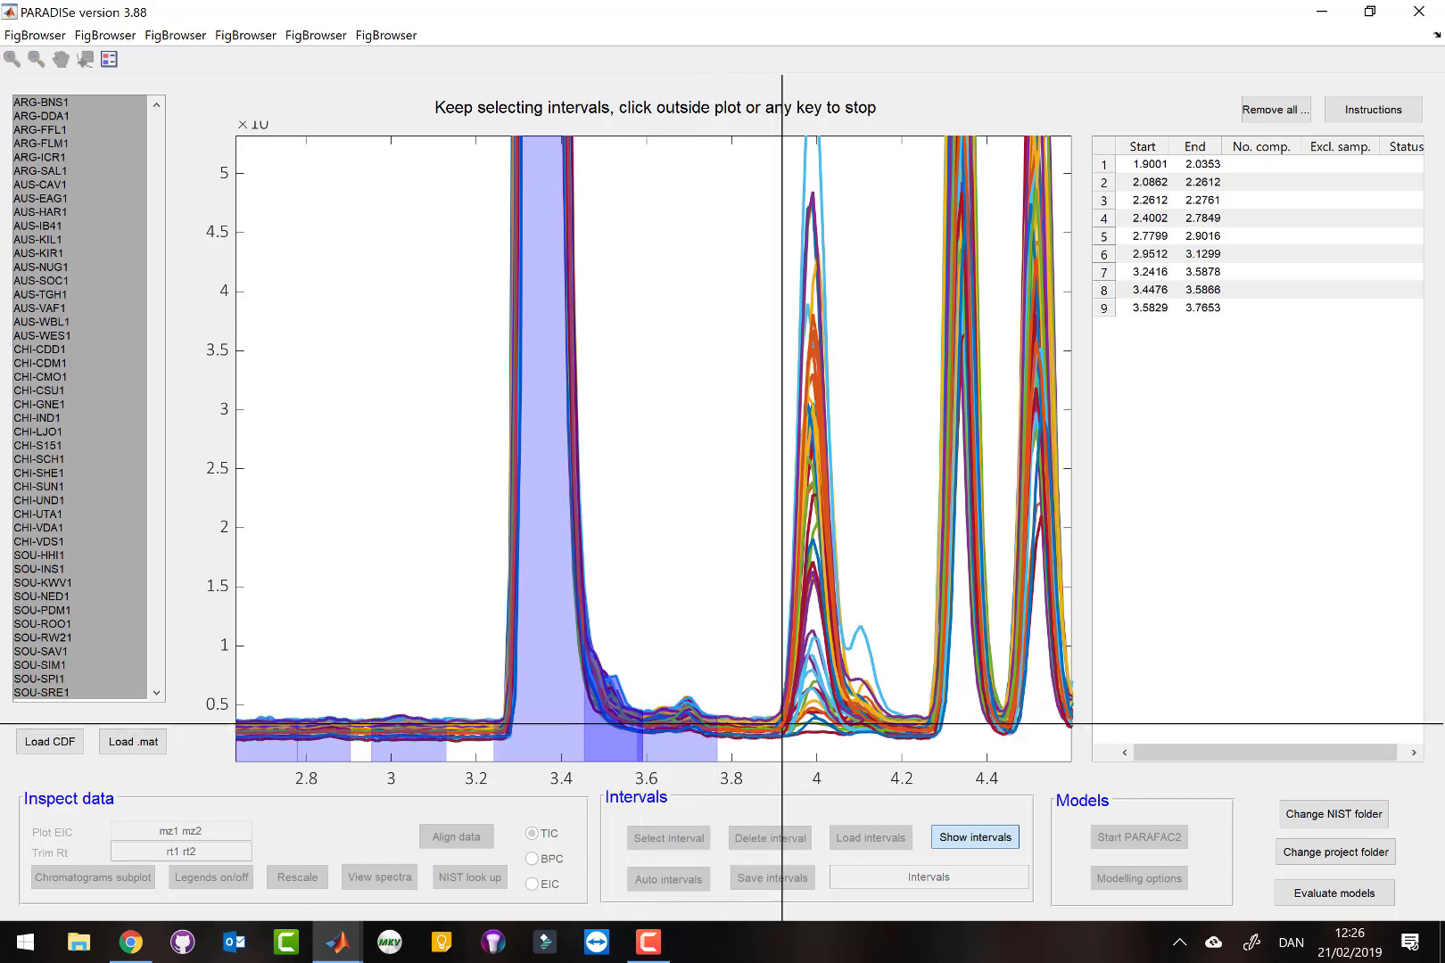
# - Mark intervals from 3.89 to 4.18, ending at 4.0284–4.1810, and stop marking
pyautogui.click(899, 729)
pyautogui.click(773, 733)
pyautogui.click(855, 736)
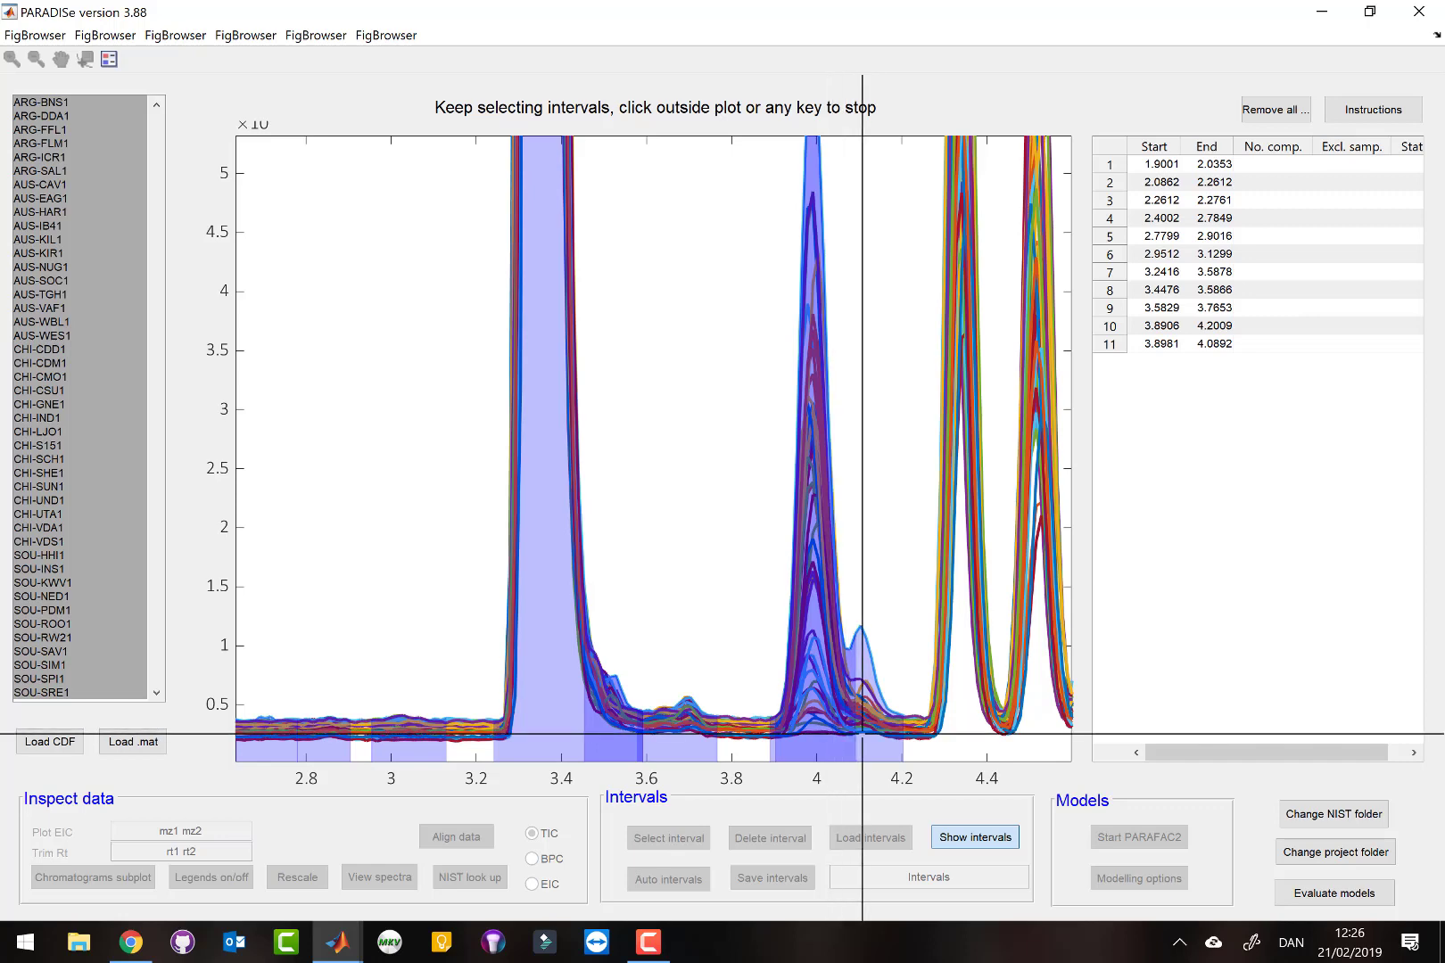
pyautogui.click(893, 734)
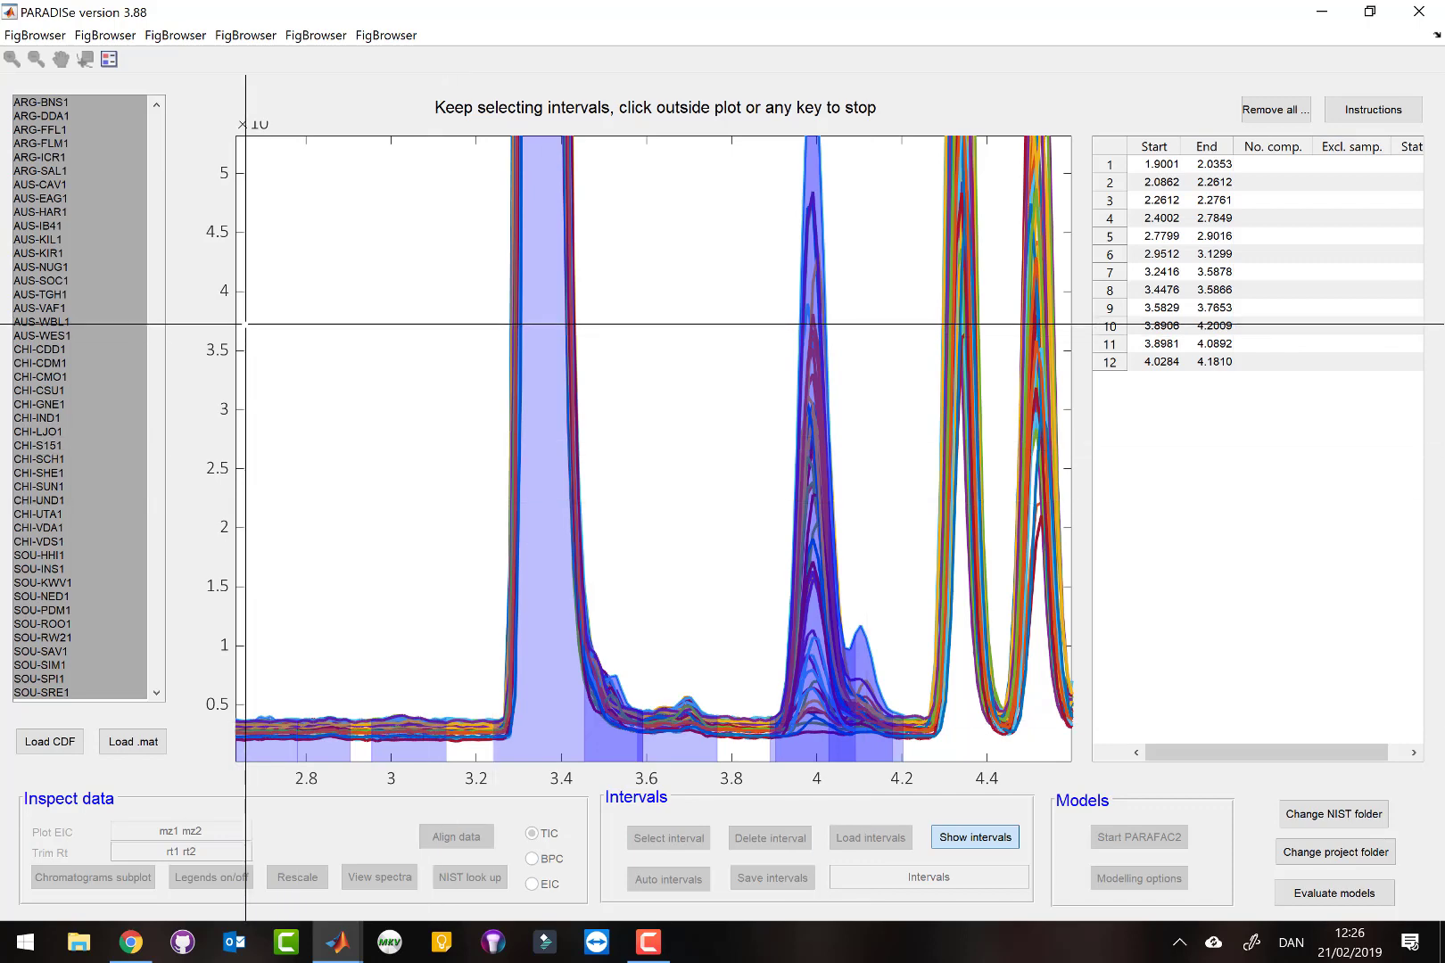
pyautogui.click(212, 401)
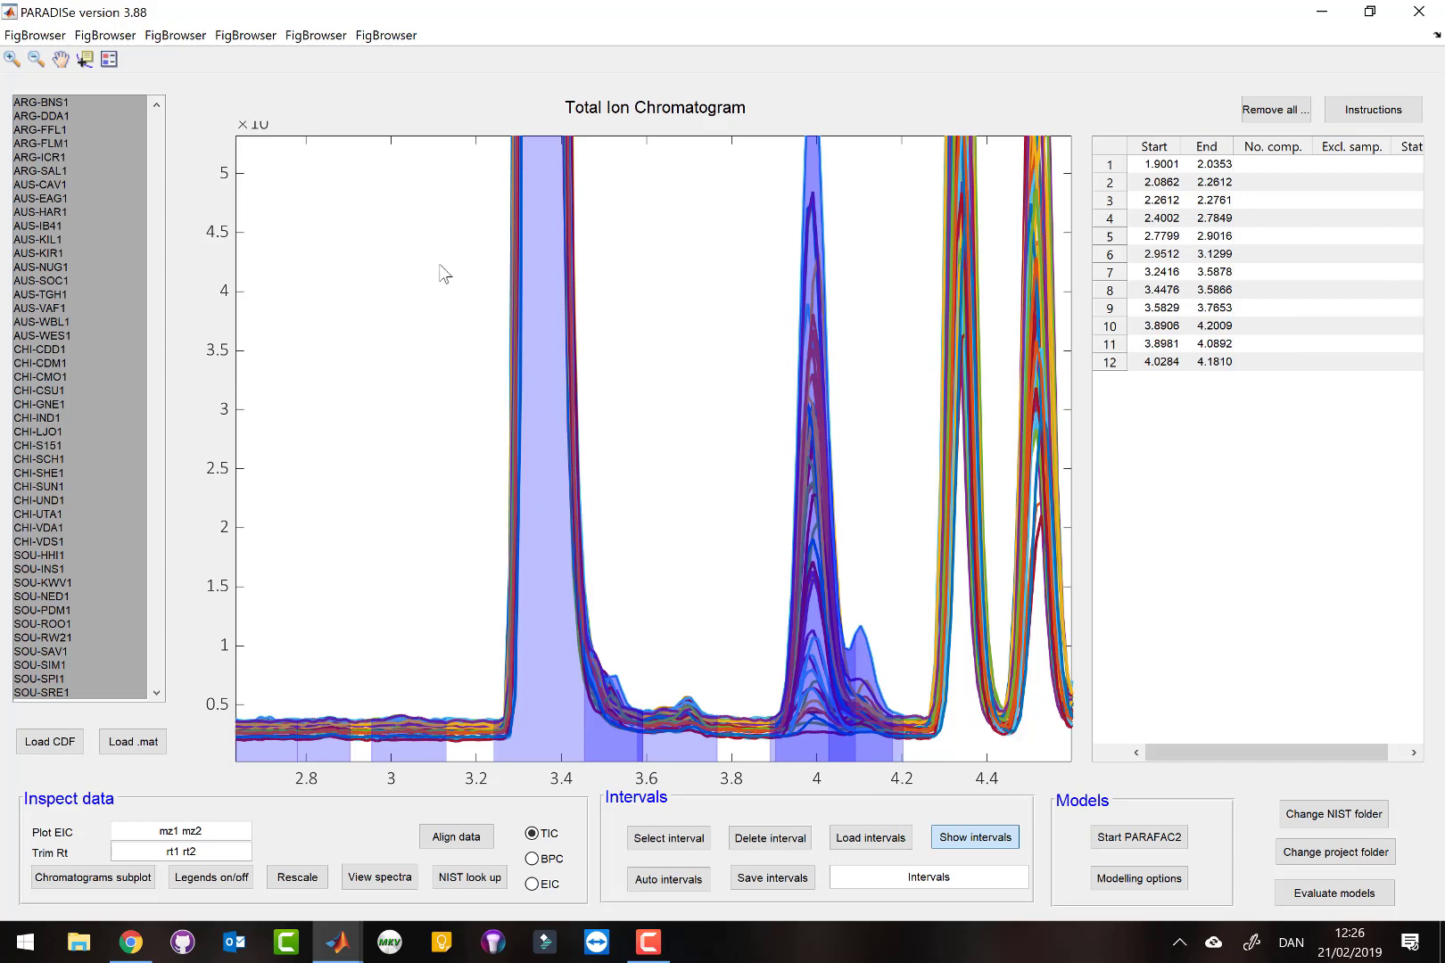
pyautogui.click(60, 59)
# - Pan to the 4.4–6.2 minute region and open the PARAFAC2 modelling options
pyautogui.moveTo(848, 554); pyautogui.dragTo(470, 586)
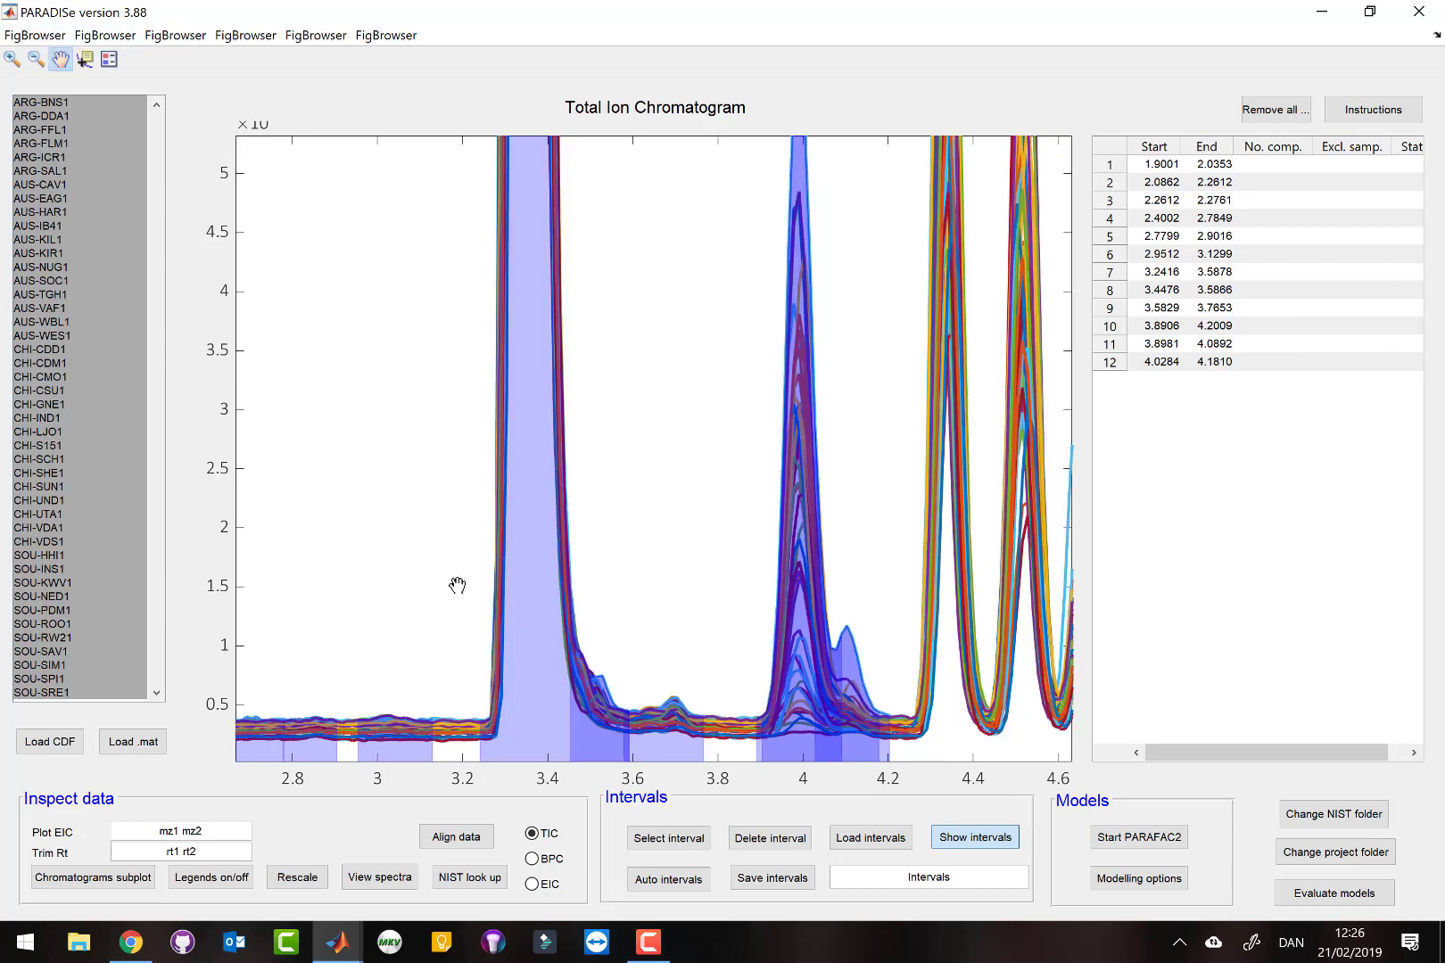
pyautogui.moveTo(706, 573); pyautogui.dragTo(306, 595)
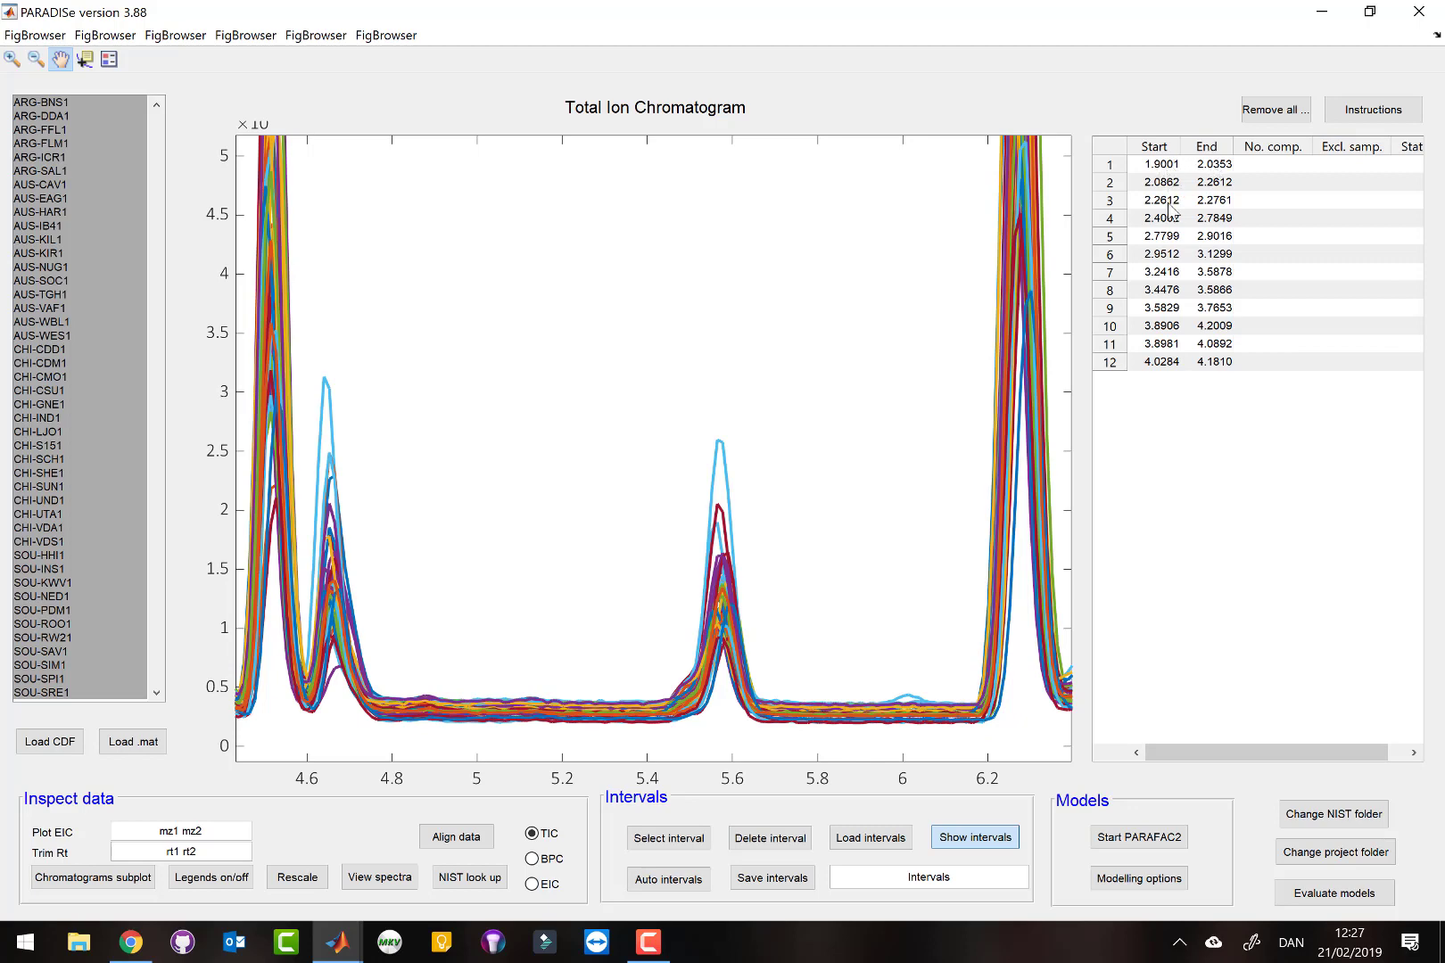
pyautogui.click(1130, 883)
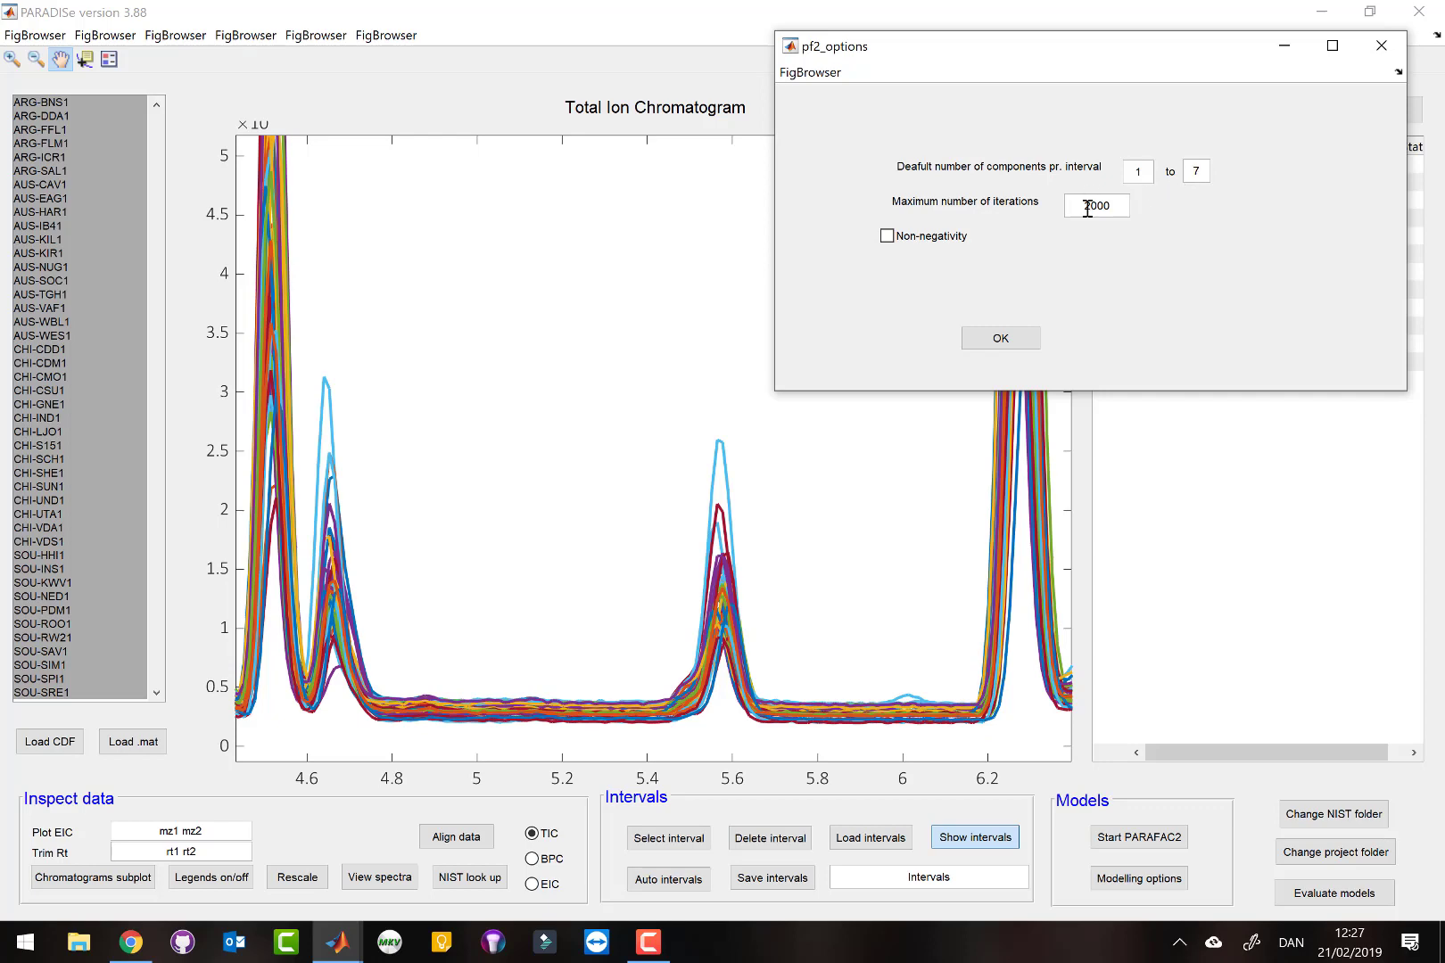
# - Accept the PARAFAC2 options and start modelling, saving to the WINE DATA RERUN IN PLS_TOOL folder
pyautogui.click(887, 236)
pyautogui.click(1000, 339)
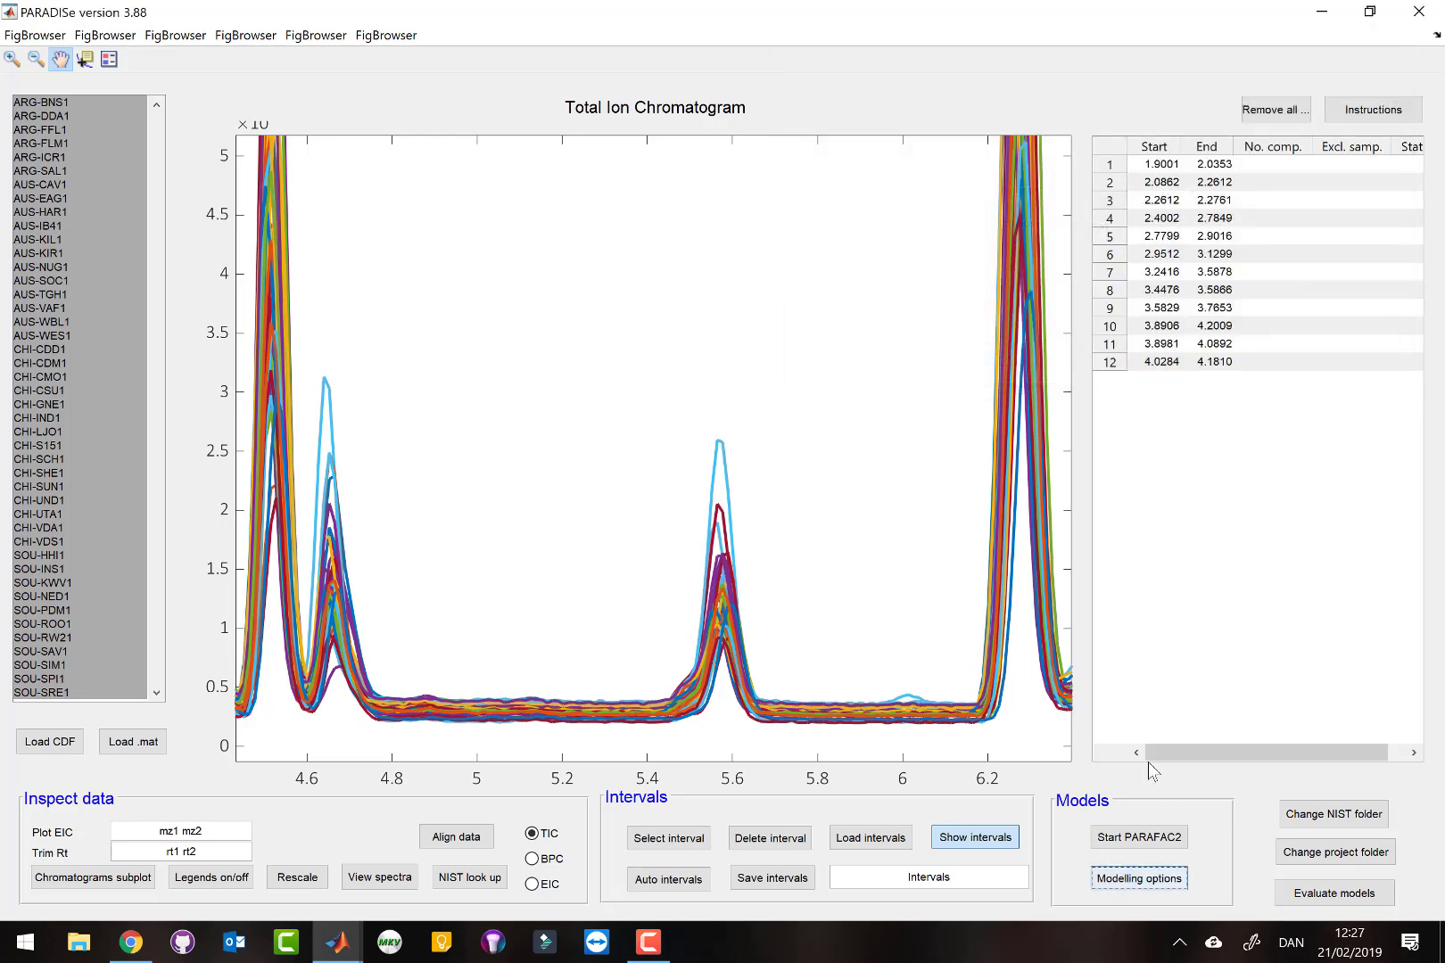
pyautogui.click(1146, 840)
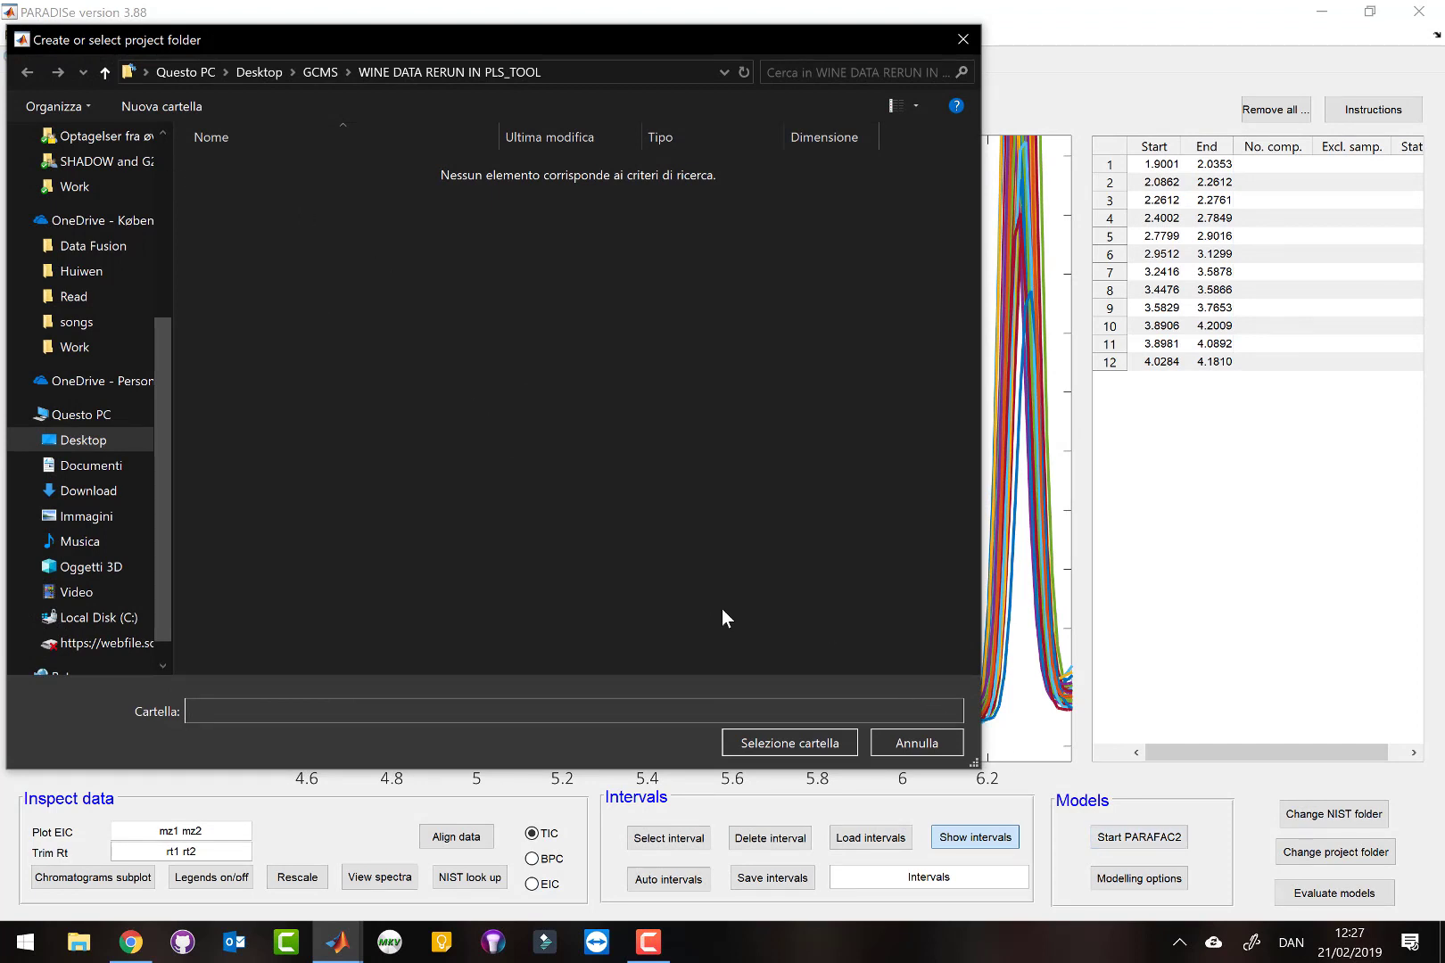
pyautogui.click(777, 745)
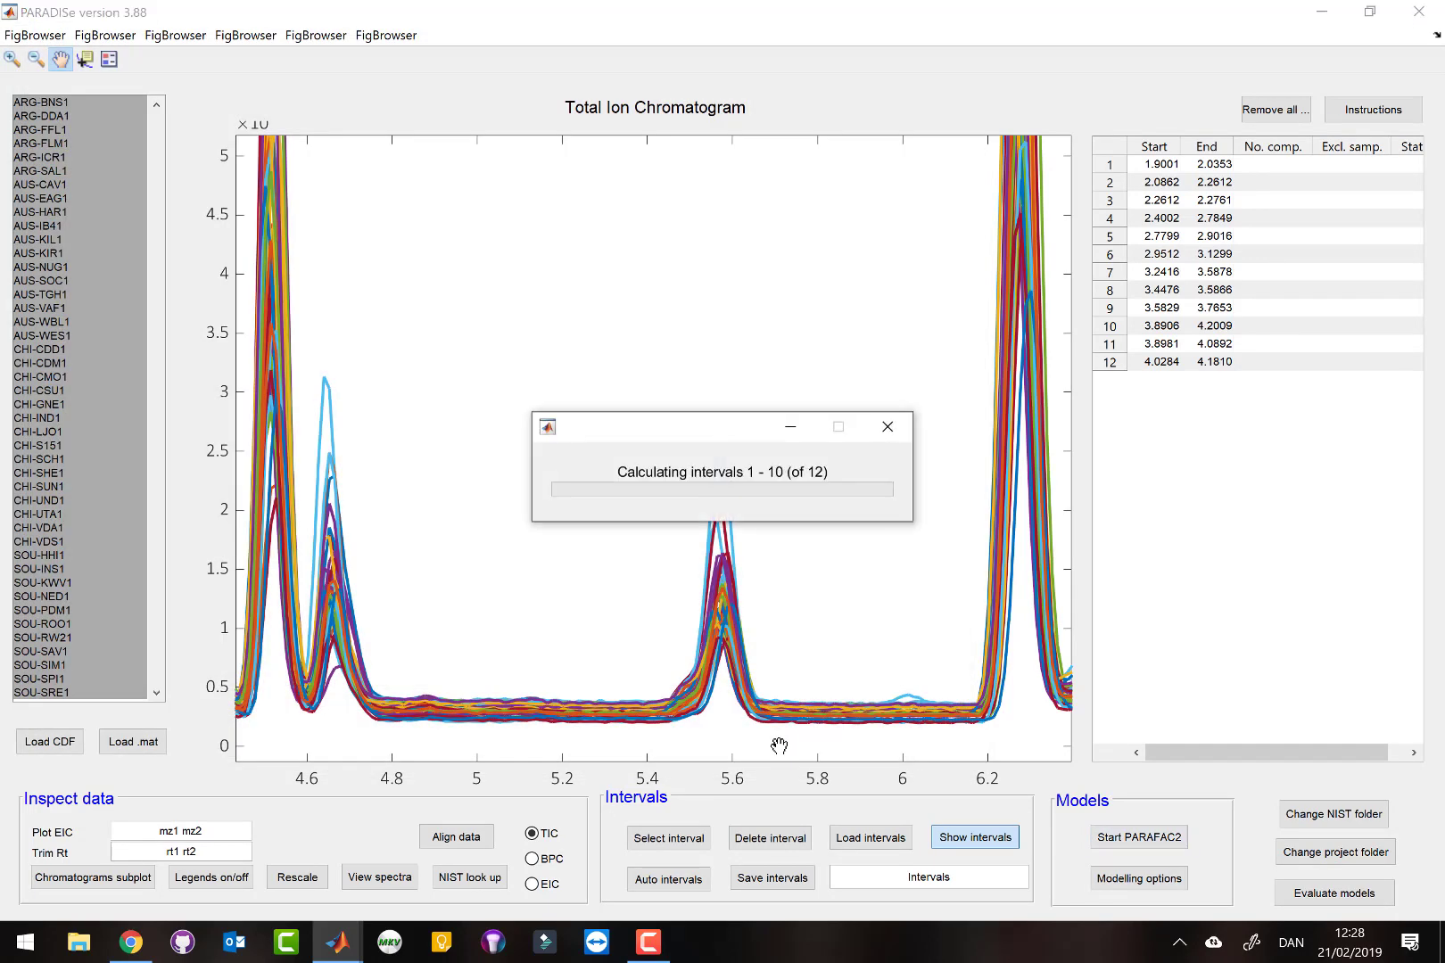